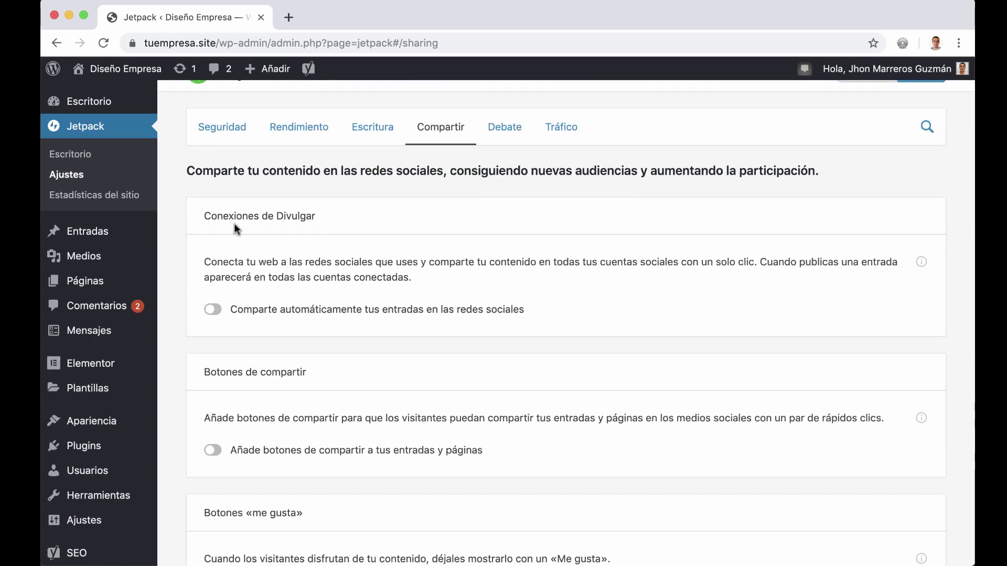
# Enable automatic sharing of posts on social networks and open the page for connecting the social media accounts
pyautogui.click(219, 314)
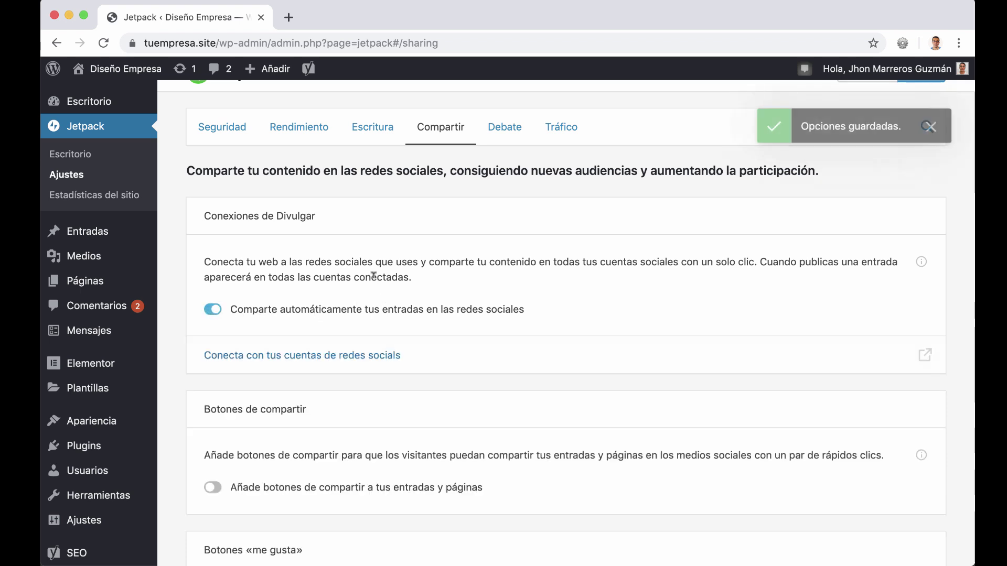
pyautogui.scroll(-1, 374, 273)
pyautogui.scroll(-1, 374, 273)
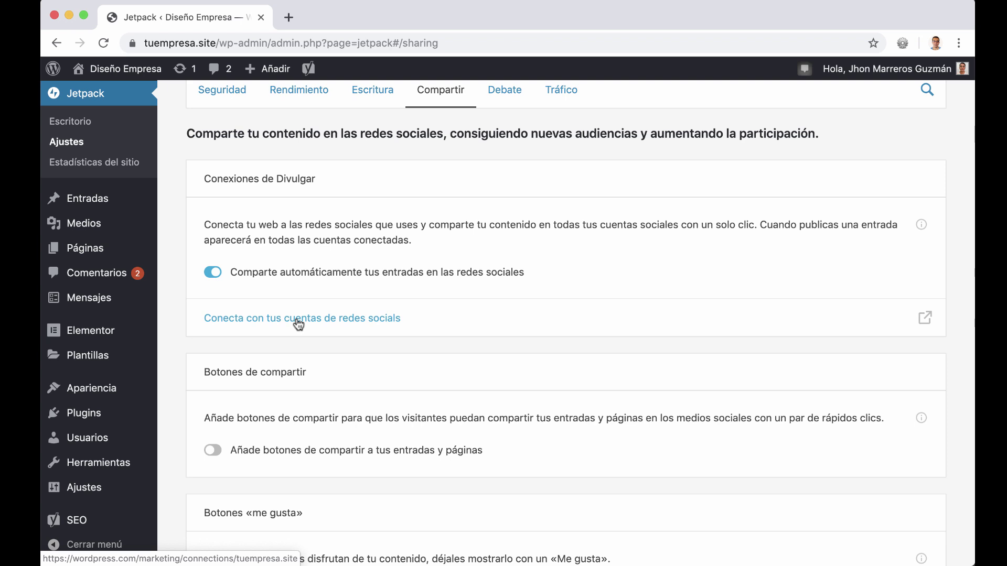
pyautogui.scroll(2, 298, 324)
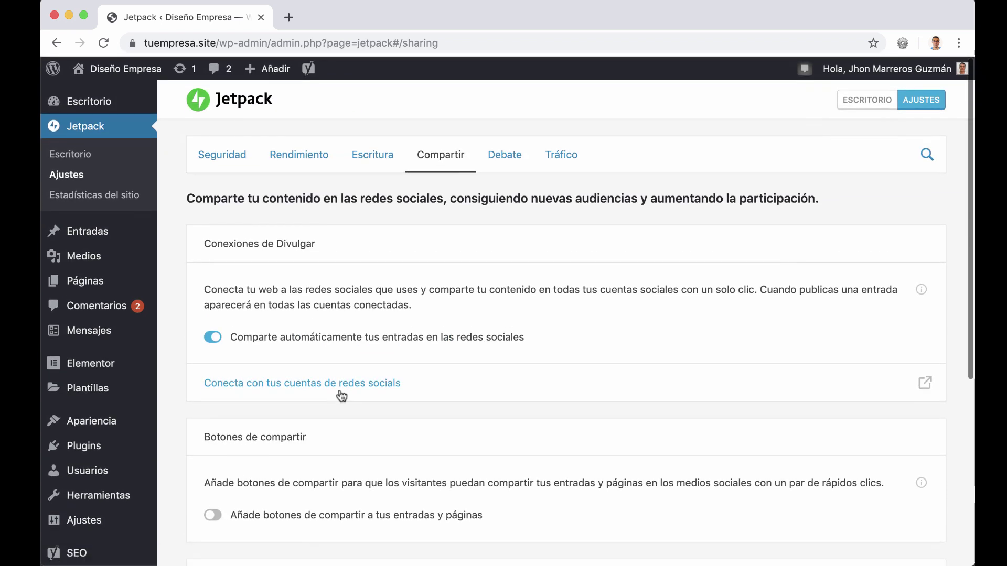
pyautogui.click(337, 388)
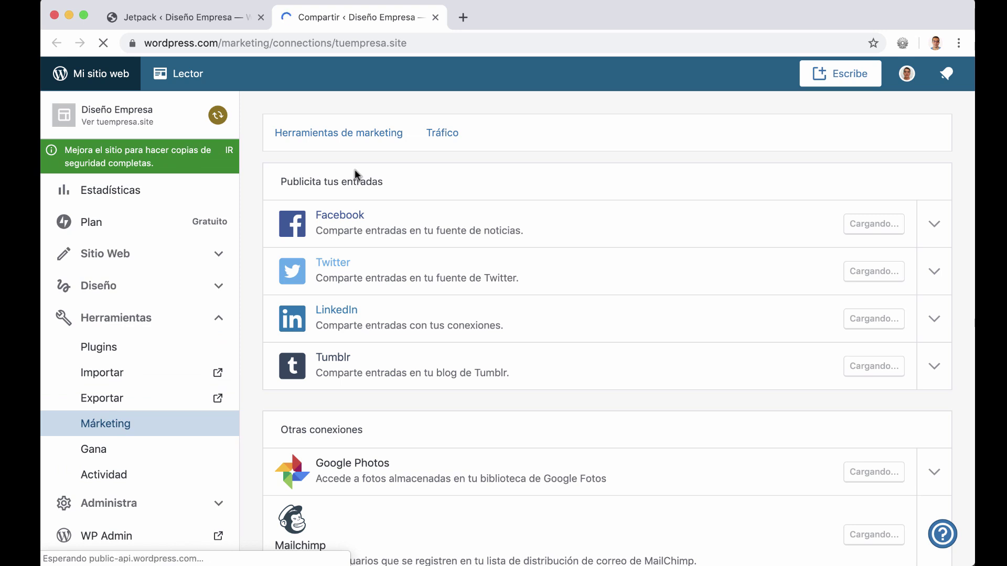
# Authorize WordPress through the current Facebook account for the page "La revolución BitCoin está en México", keeping all requested permissions enabled
pyautogui.click(872, 231)
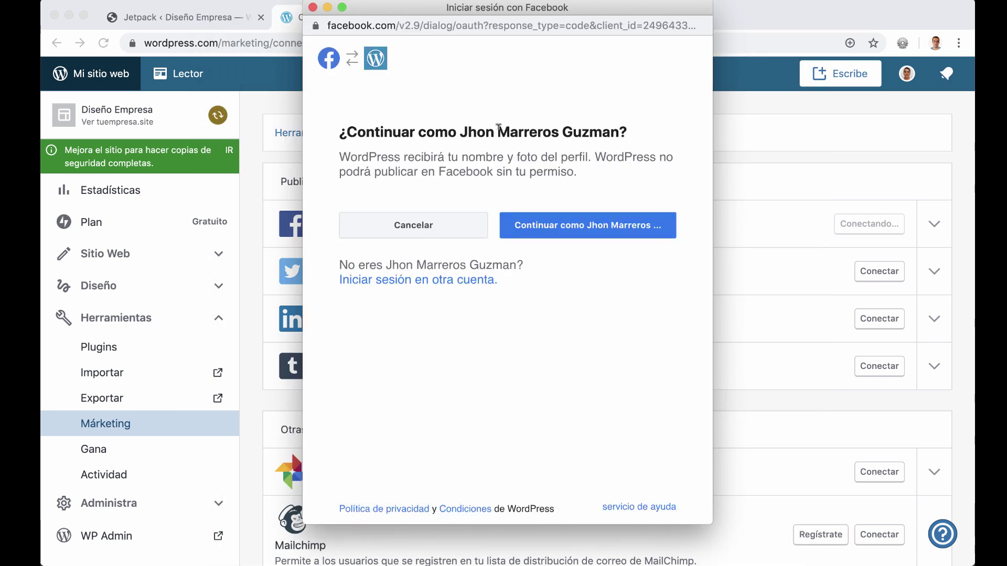
pyautogui.click(581, 231)
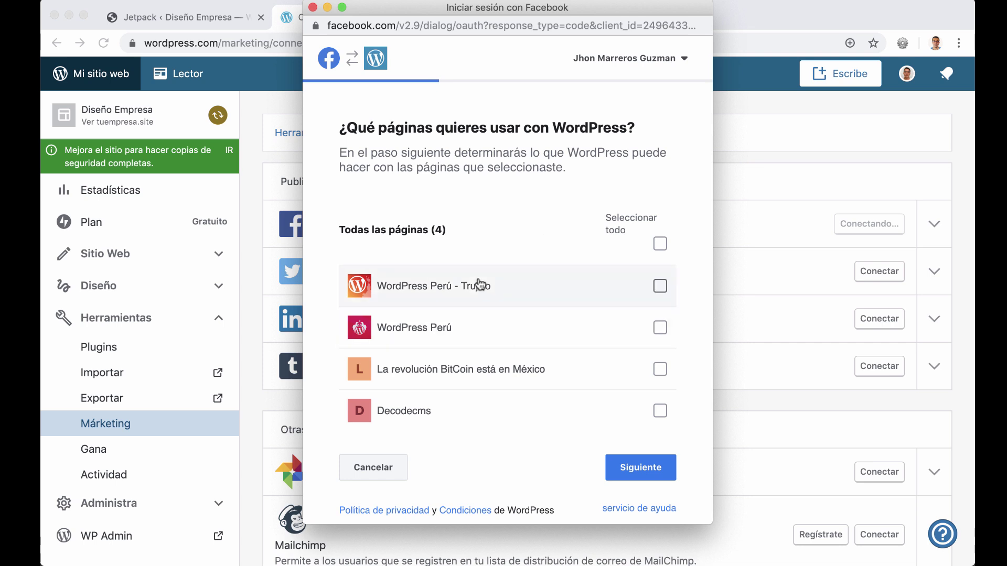
pyautogui.click(660, 370)
pyautogui.click(643, 467)
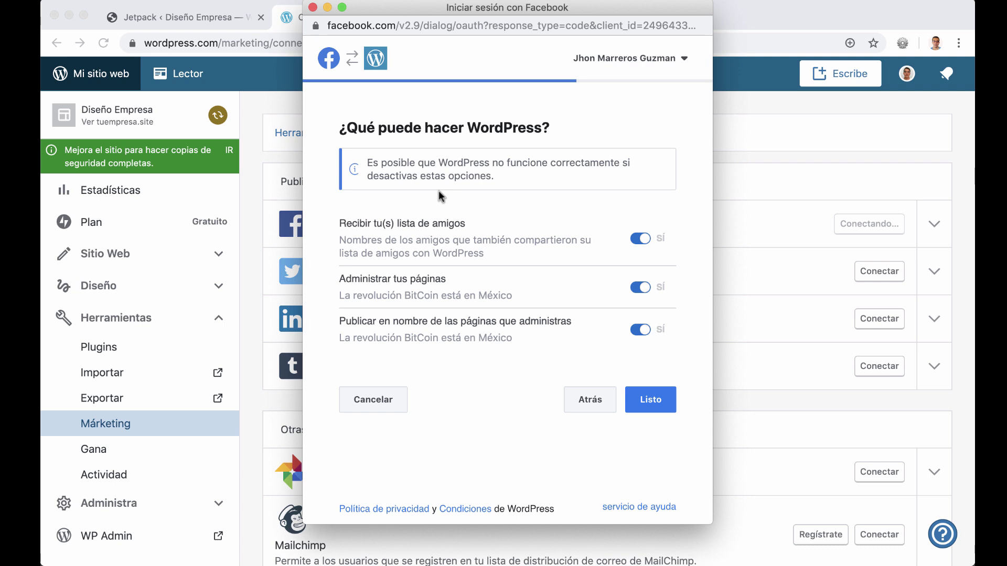
pyautogui.click(650, 393)
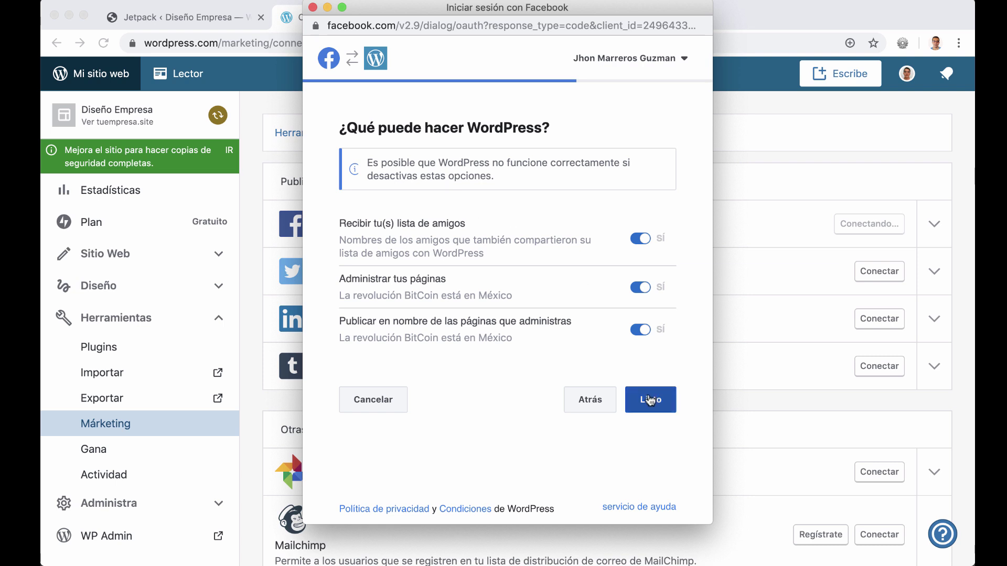
pyautogui.click(649, 400)
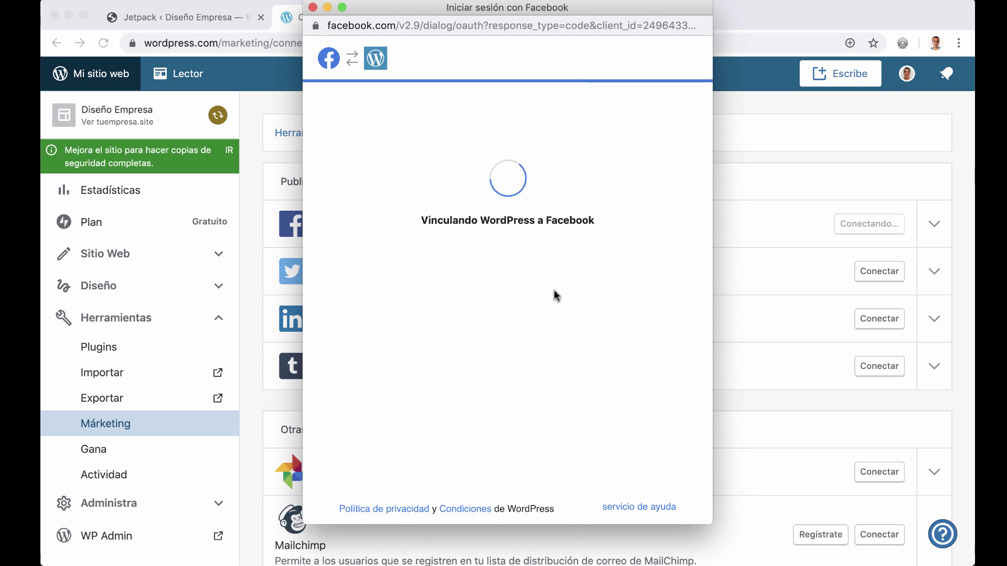
# Confirm connecting the Facebook page "La revolución BitCoin está en México" to the site and toggle the Facebook connection's details
pyautogui.click(524, 272)
pyautogui.click(525, 274)
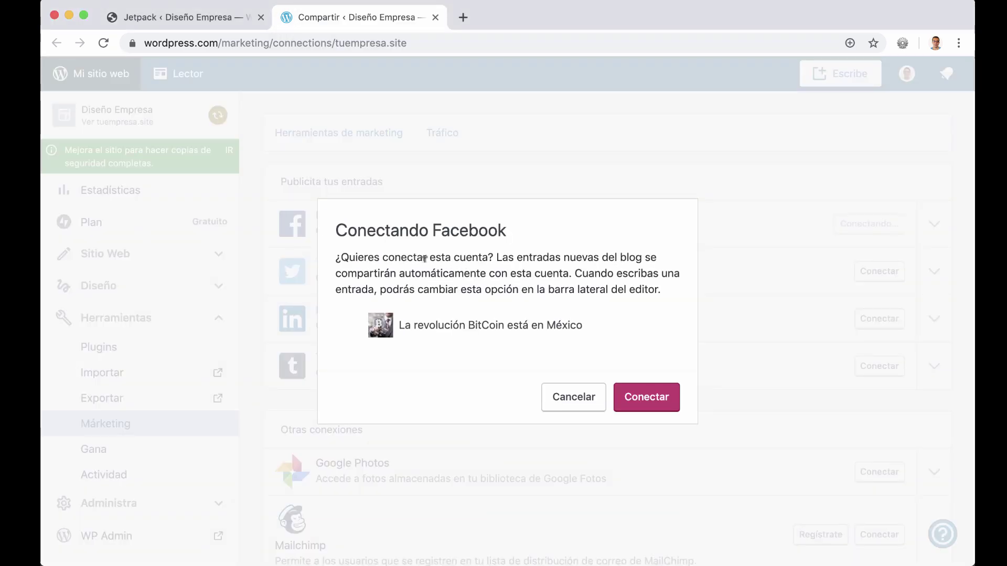
pyautogui.click(644, 407)
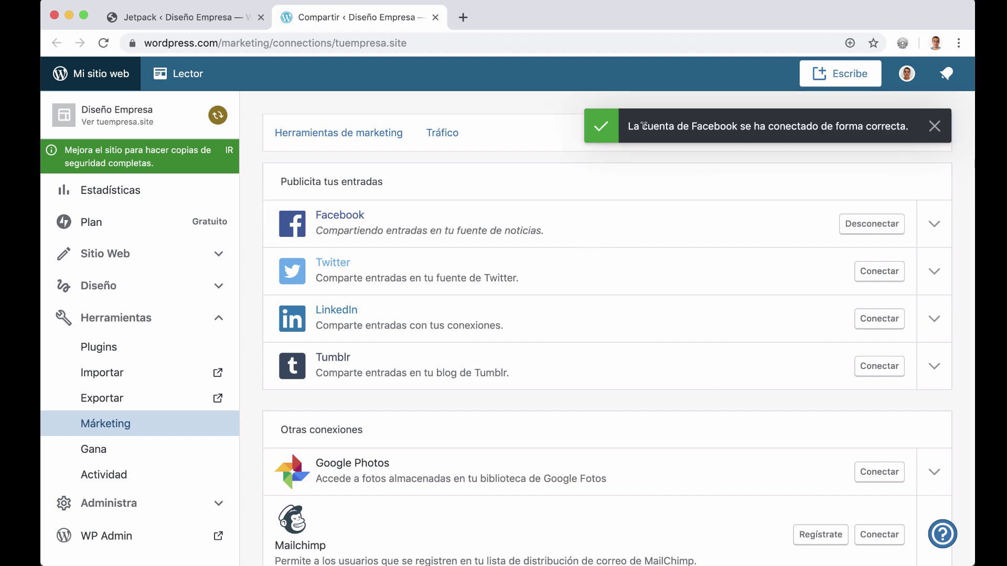
pyautogui.click(935, 224)
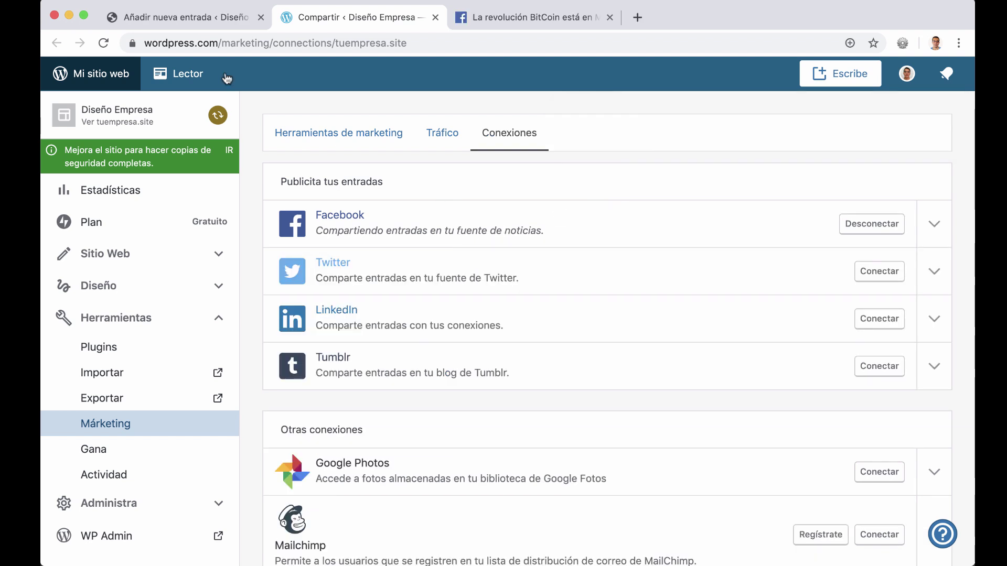
# Append ". Esta es una entrada de prueba para ver si funciona correctamente" to the Facebook share message of the draft "Esta es una prueba"
pyautogui.click(149, 22)
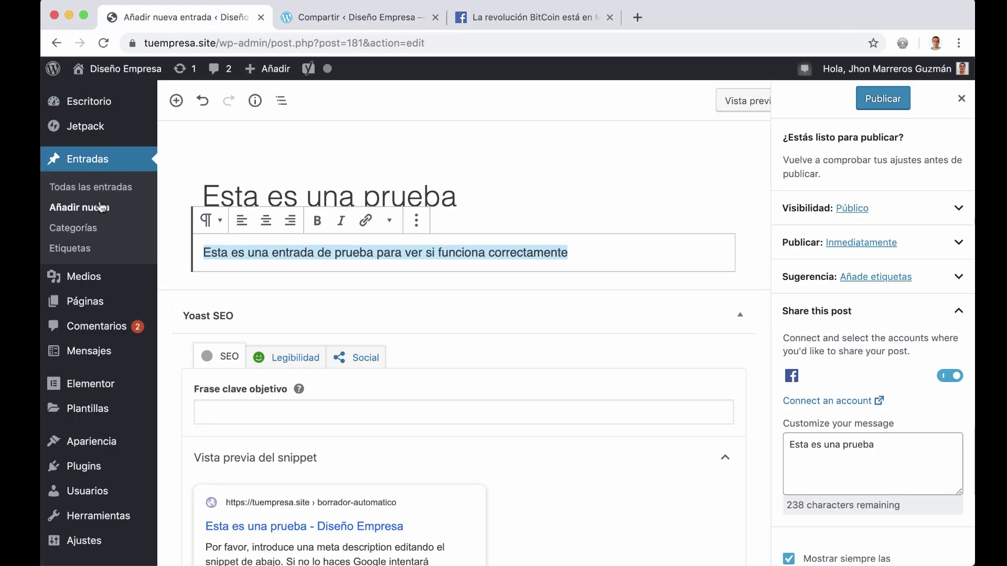
pyautogui.click(323, 198)
pyautogui.click(360, 253)
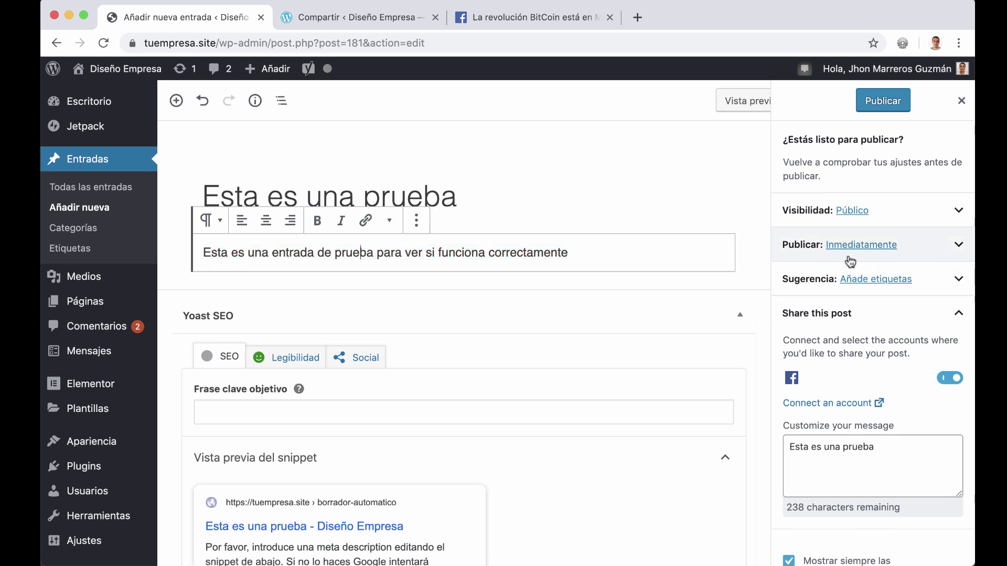
pyautogui.scroll(-1, 856, 262)
pyautogui.scroll(1, 856, 263)
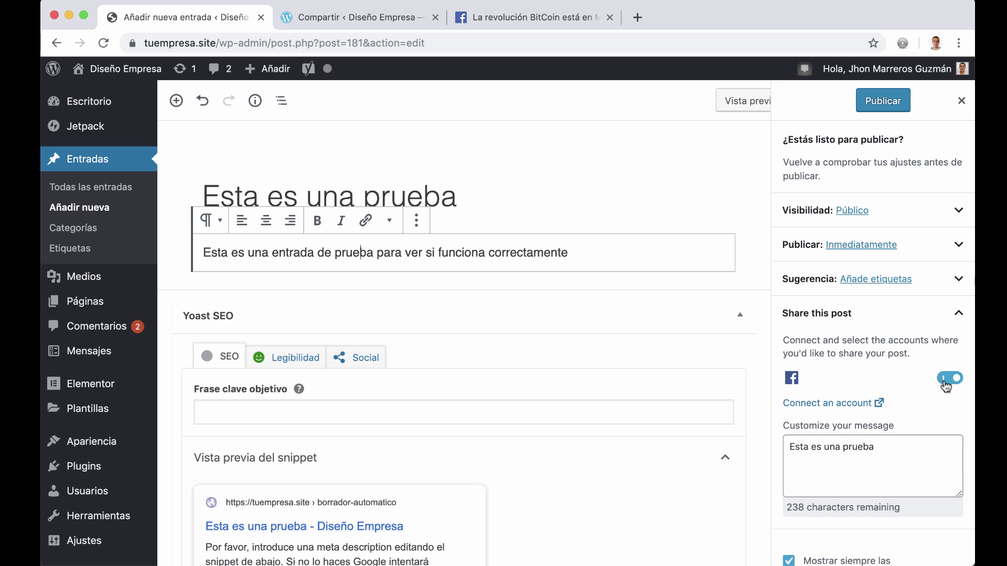
pyautogui.moveTo(922, 442); pyautogui.dragTo(785, 440)
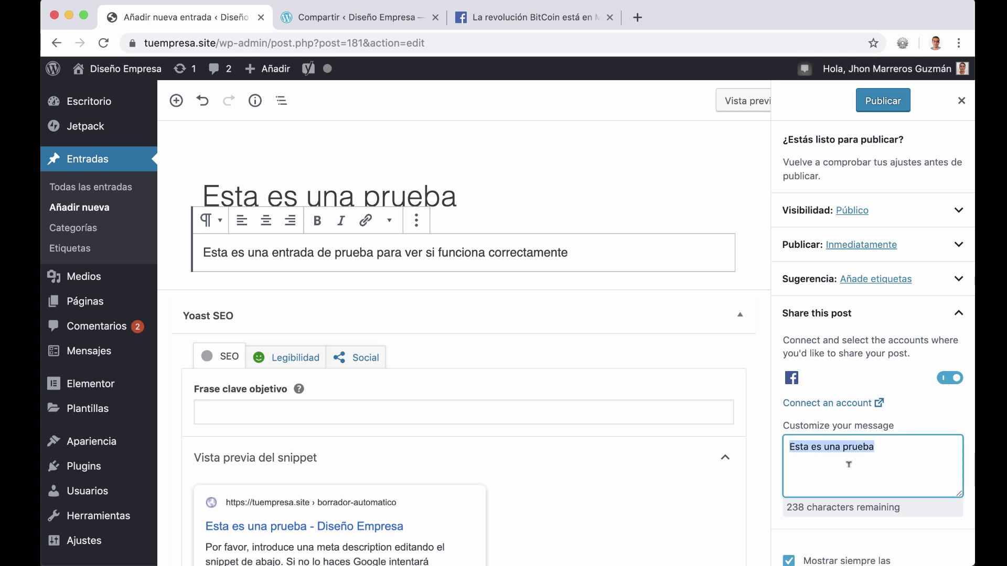
pyautogui.click(872, 461)
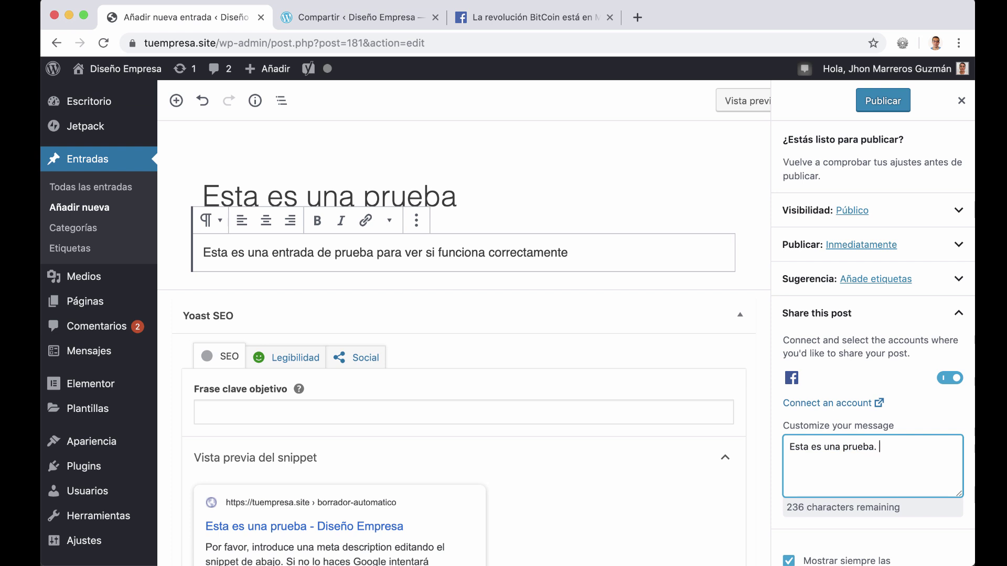
pyautogui.write('.')
pyautogui.write('Esta es una entrada de prueba para ver si funciona correctamente')
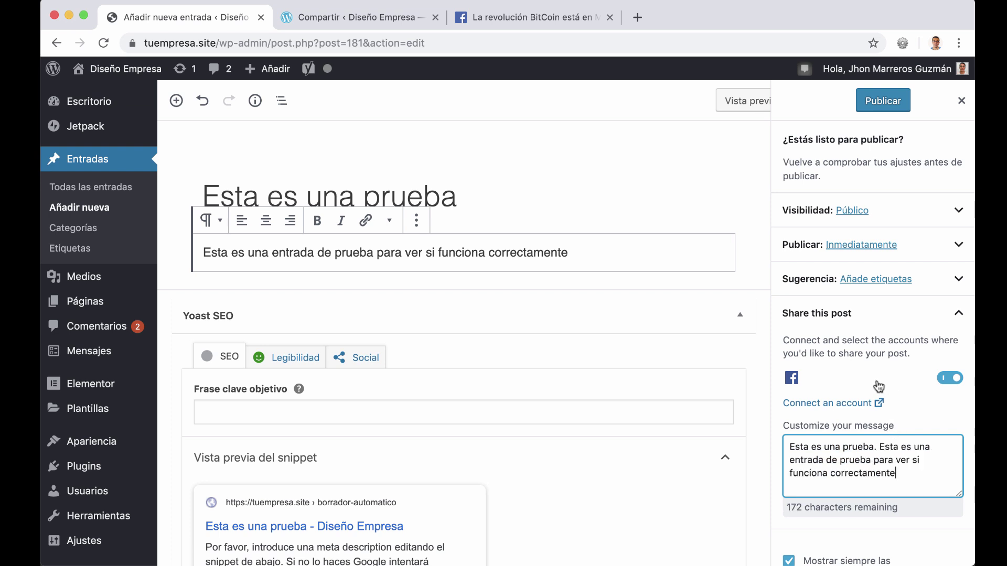
# Publish the post "Esta es una prueba" and view it on the website
pyautogui.click(878, 103)
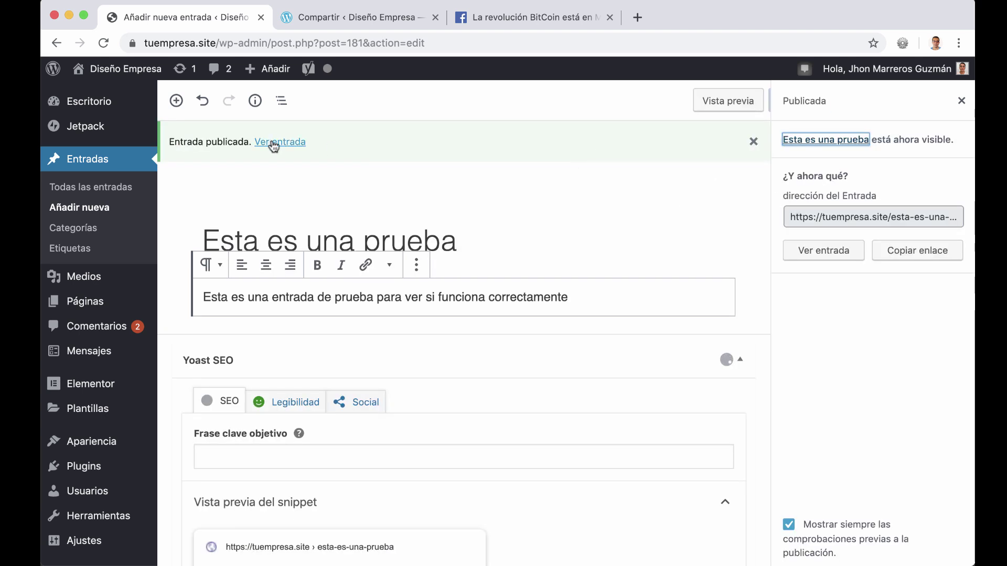
pyautogui.click(724, 100)
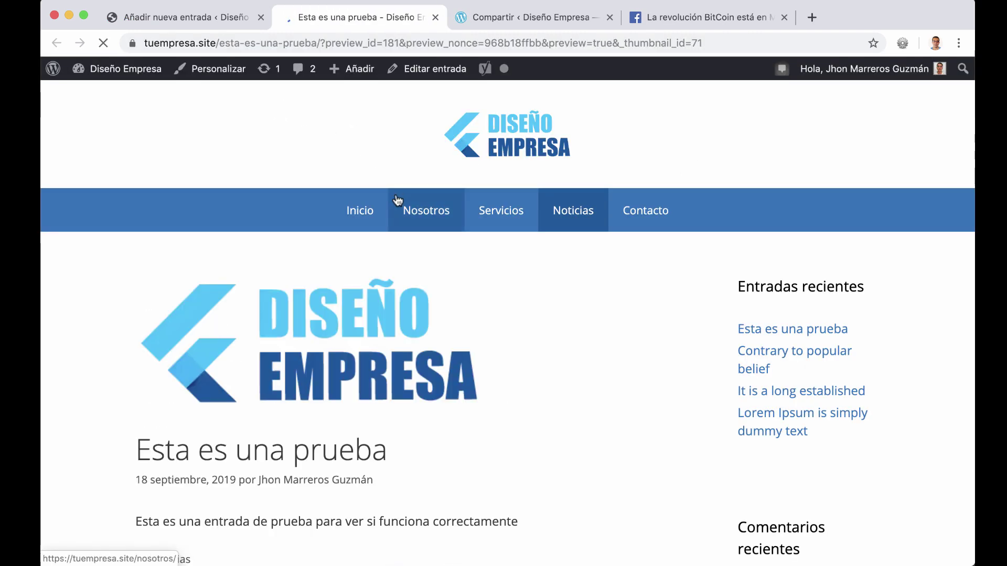
pyautogui.scroll(-3, 395, 193)
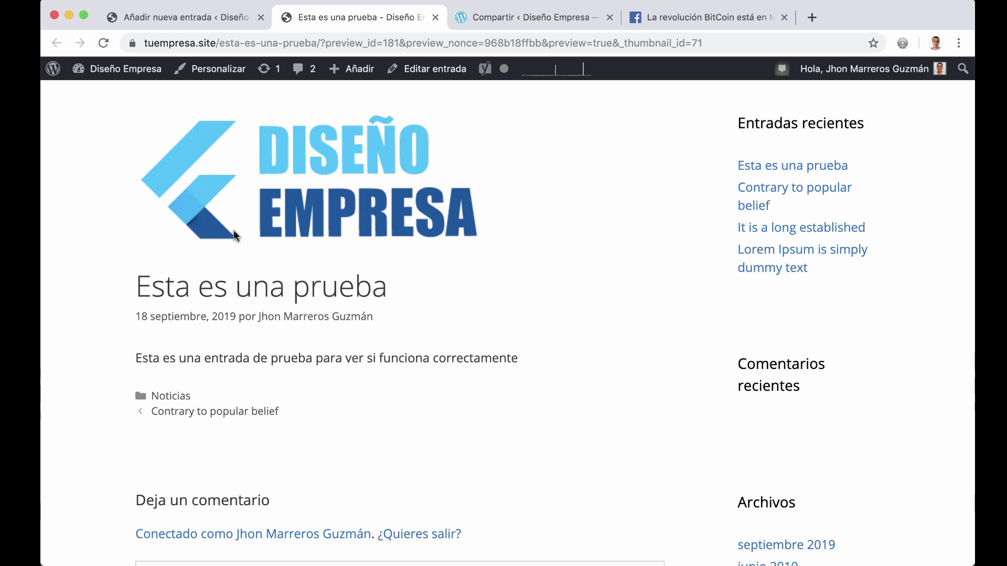
# Check the Facebook page "La revolución BitCoin está en México" for the automatically shared post
pyautogui.click(663, 17)
pyautogui.click(505, 233)
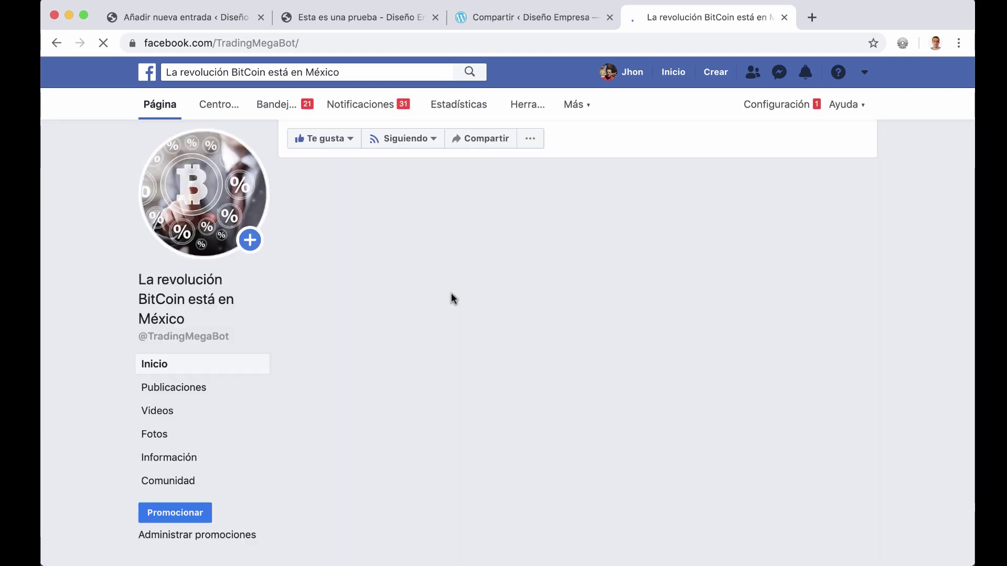
pyautogui.scroll(-4, 578, 374)
pyautogui.scroll(-20, 577, 374)
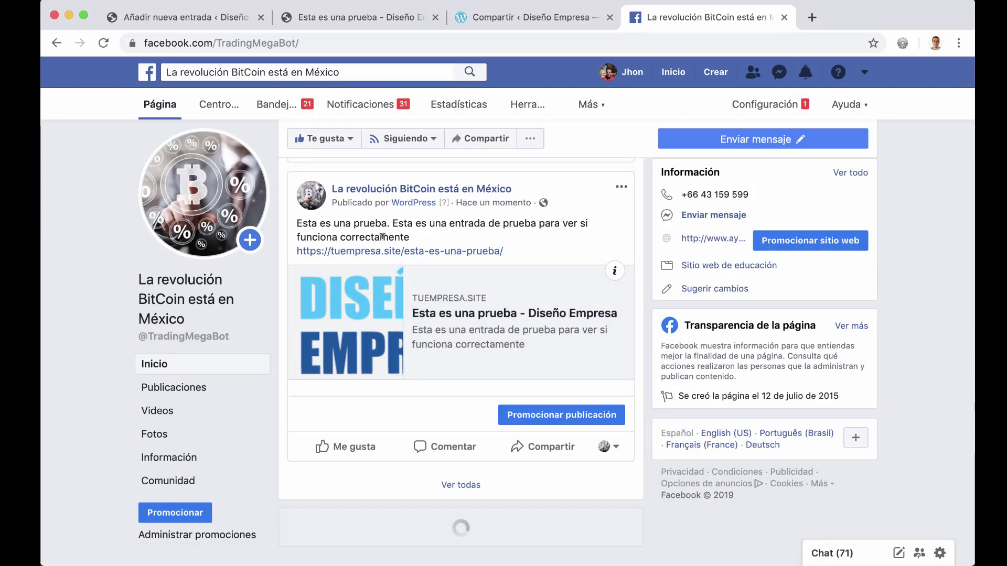
pyautogui.scroll(1, 455, 221)
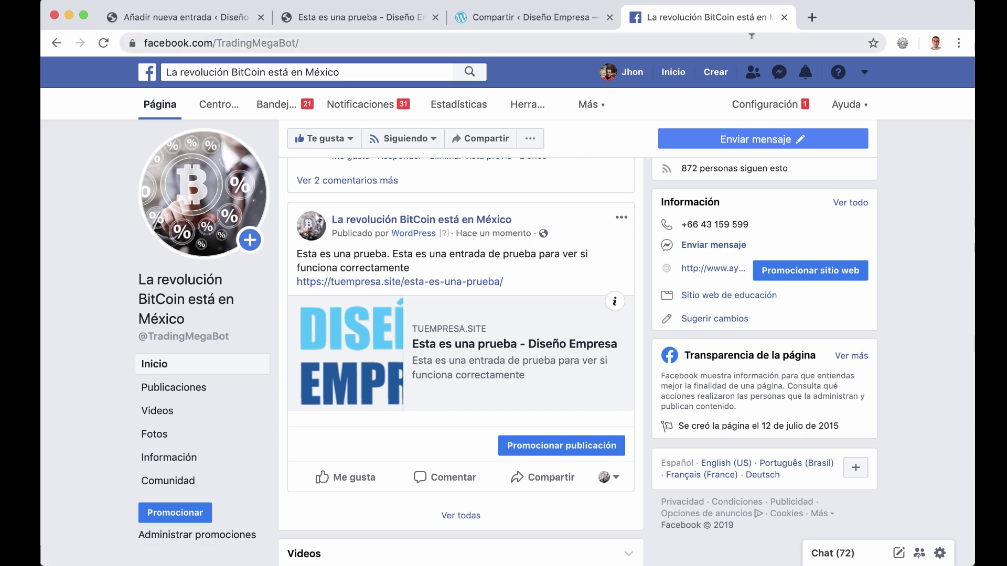
# Return to the Jetpack sharing settings and disable automatic sharing of posts on social networks
pyautogui.click(178, 17)
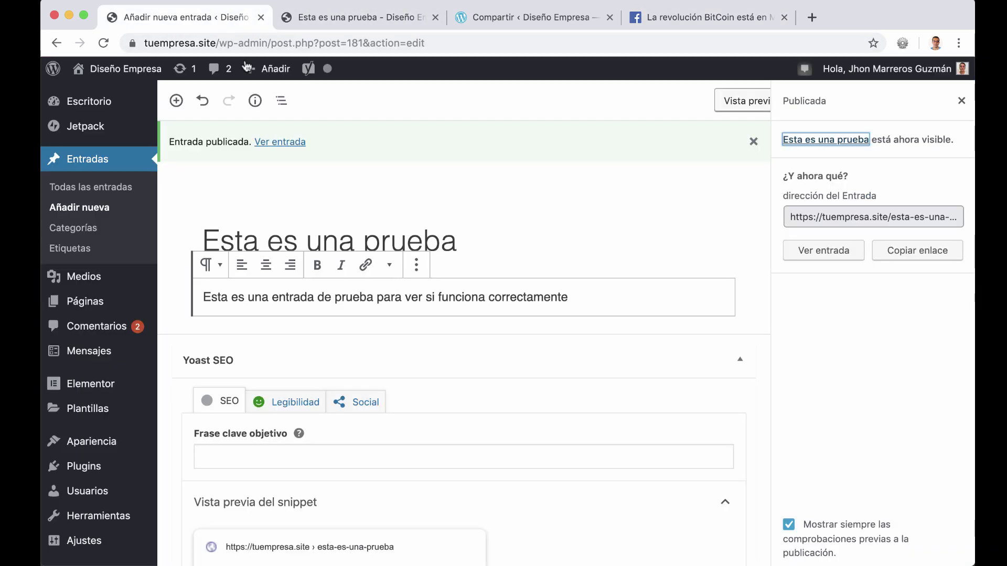
pyautogui.moveTo(136, 128)
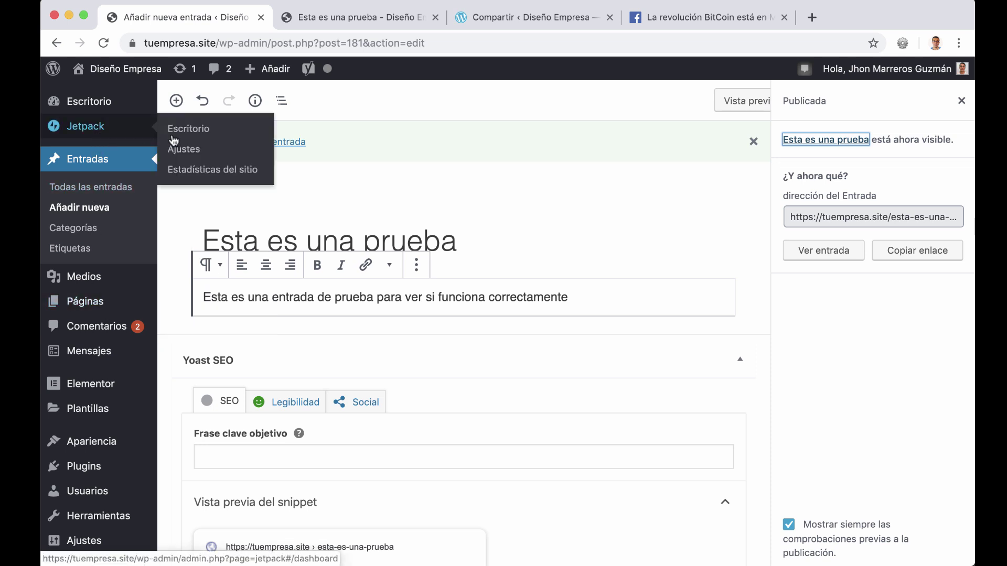
pyautogui.click(184, 149)
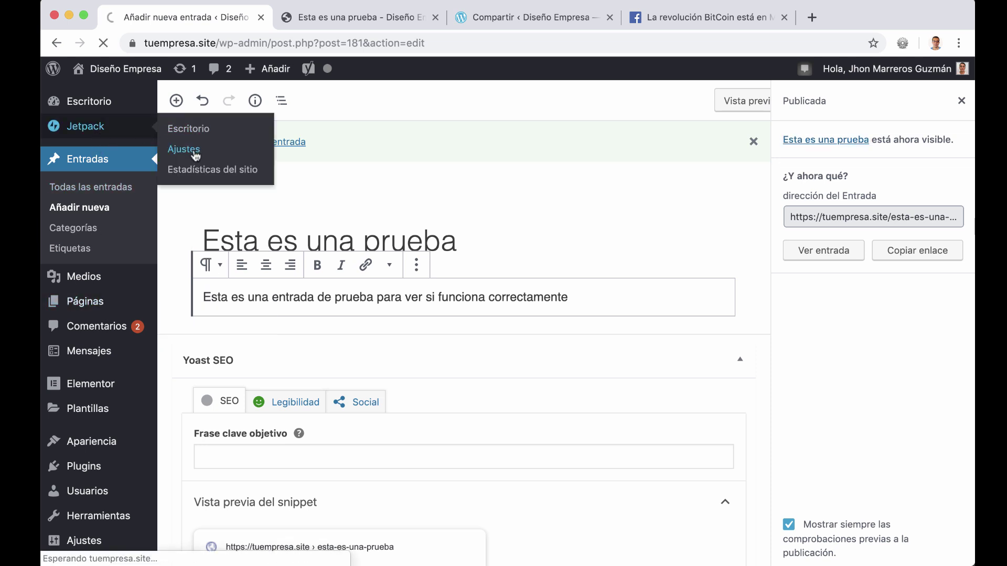
pyautogui.click(440, 166)
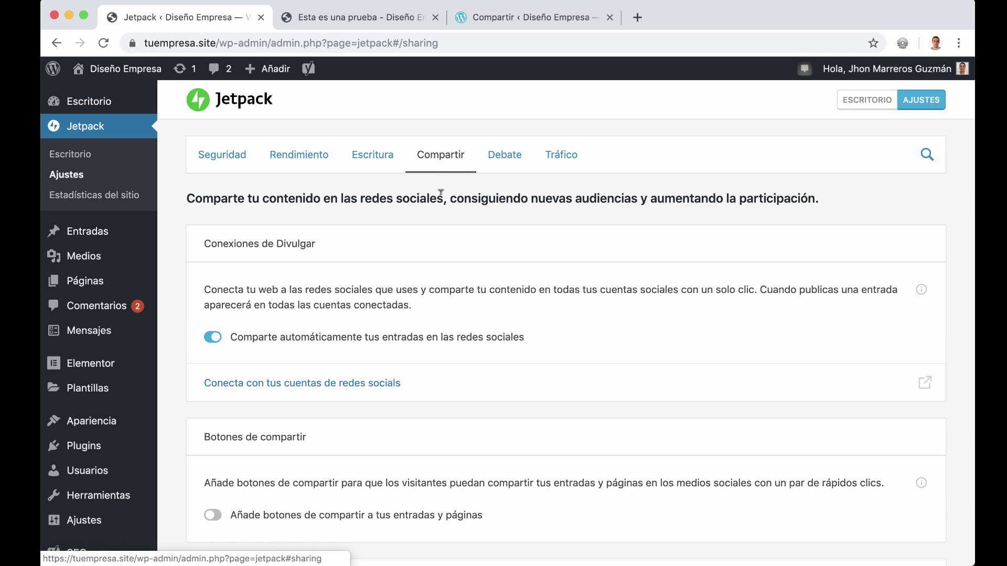
pyautogui.scroll(-5, 470, 253)
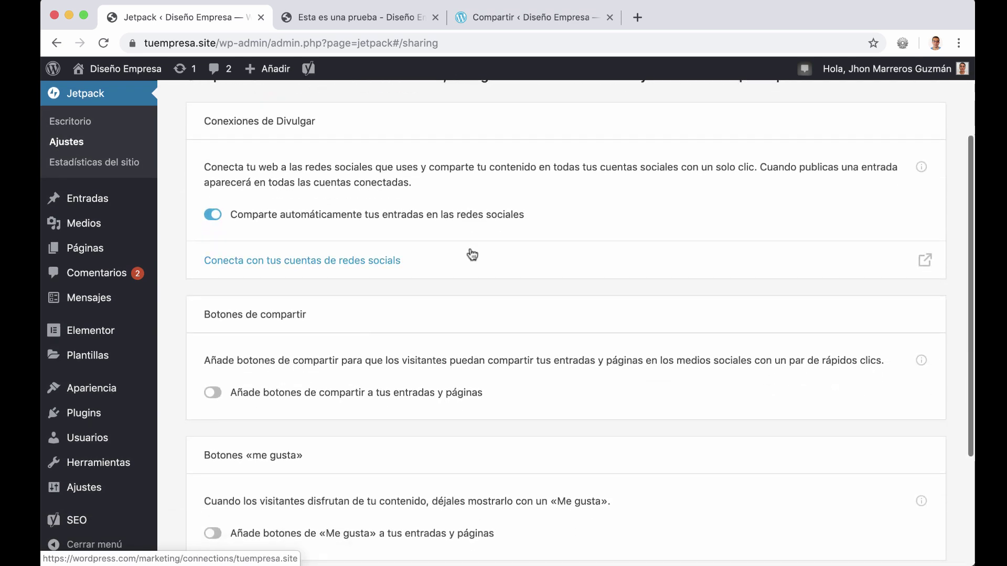
pyautogui.click(213, 218)
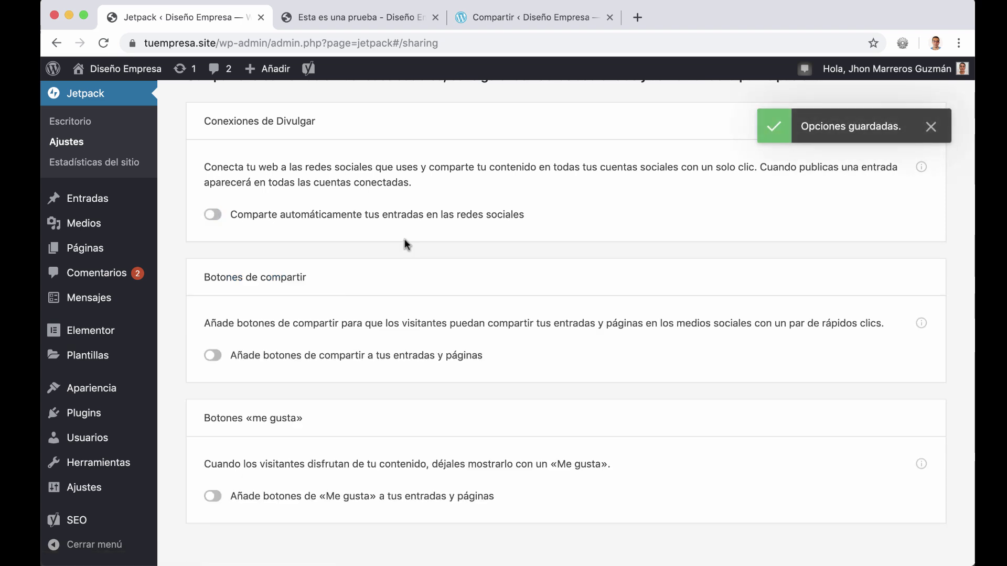
# Enable share buttons on posts and pages and open their configuration page with the button preview and style options
pyautogui.scroll(-2, 385, 254)
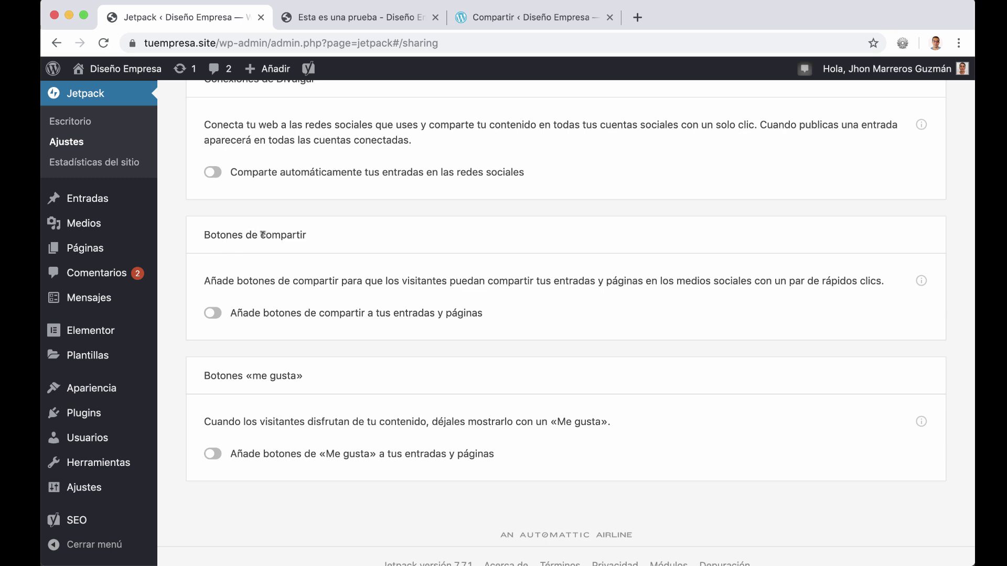
pyautogui.scroll(1, 268, 234)
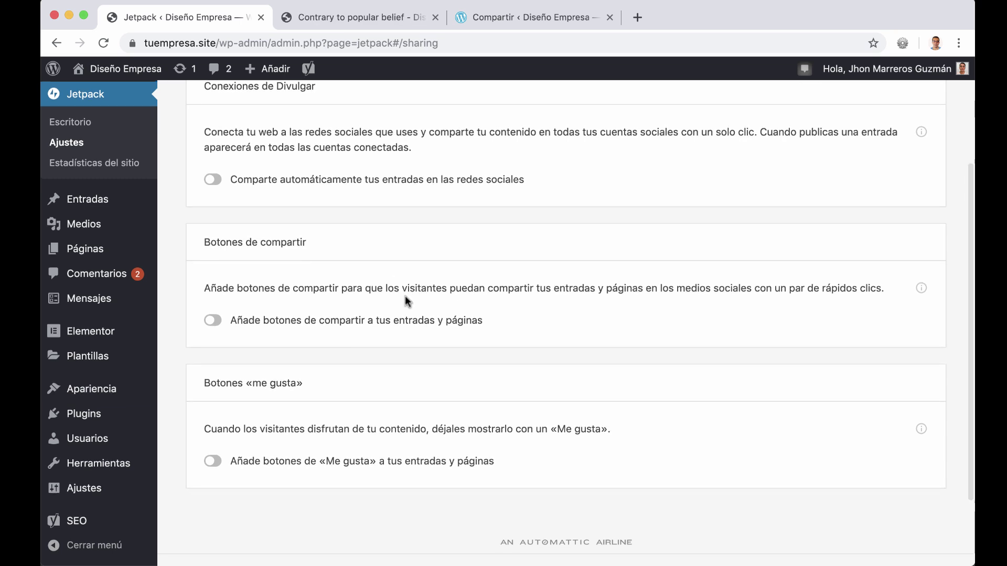
pyautogui.click(222, 328)
pyautogui.scroll(-2, 362, 313)
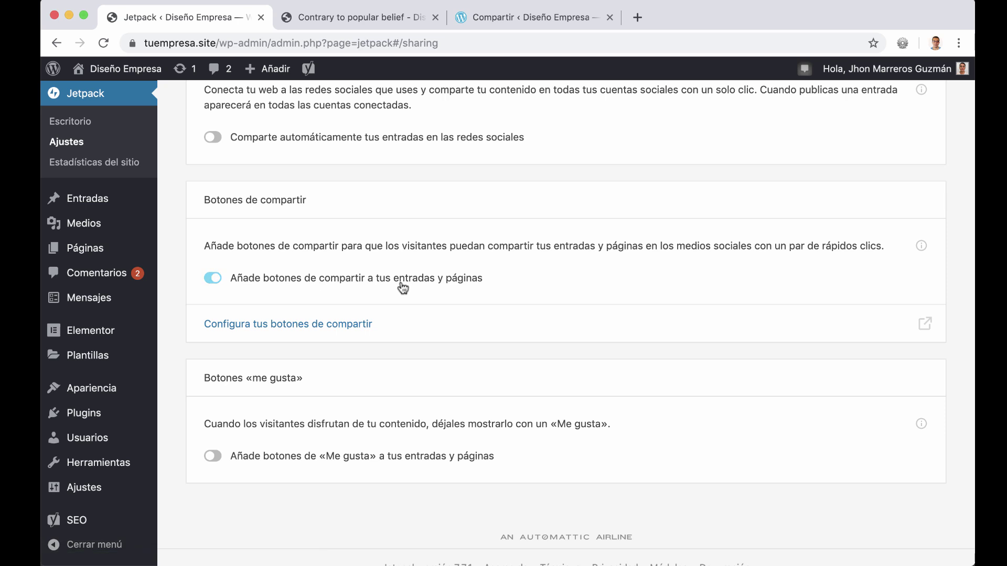
pyautogui.click(321, 325)
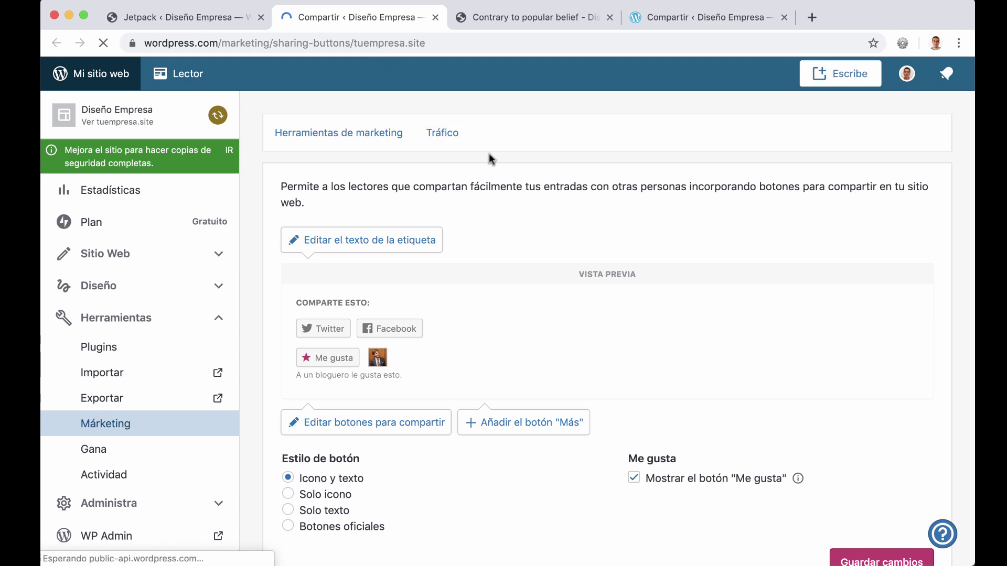
pyautogui.scroll(-1, 495, 152)
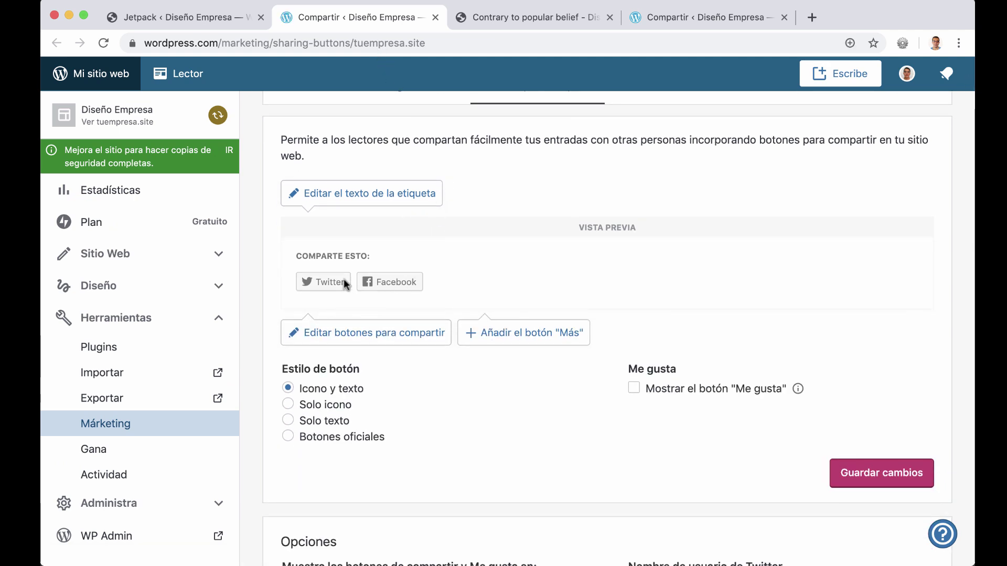
# Try the Solo icono, Solo texto and Botones oficiales styles for the share buttons and return to Icono y texto
pyautogui.scroll(-1, 442, 283)
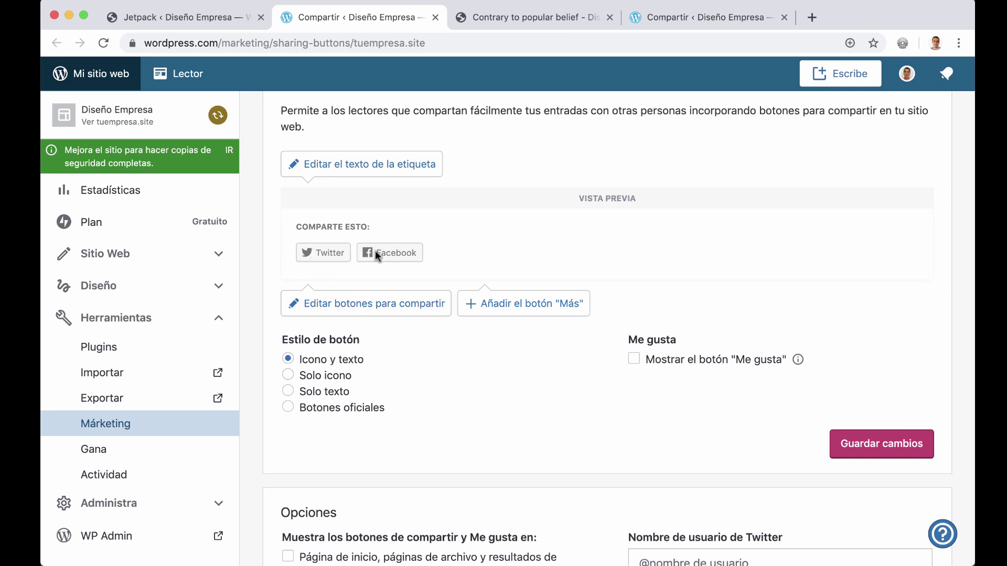
pyautogui.click(321, 377)
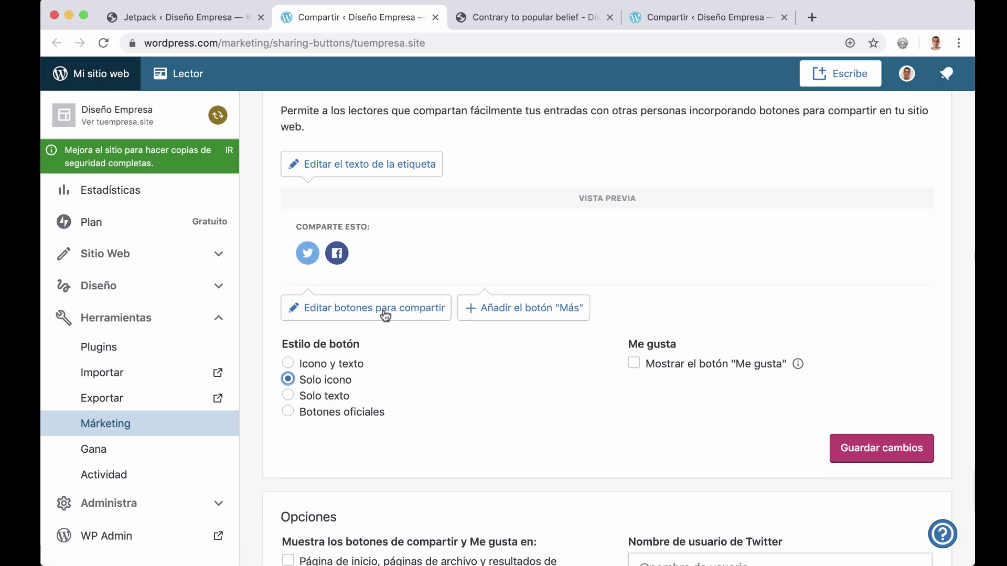
pyautogui.click(332, 398)
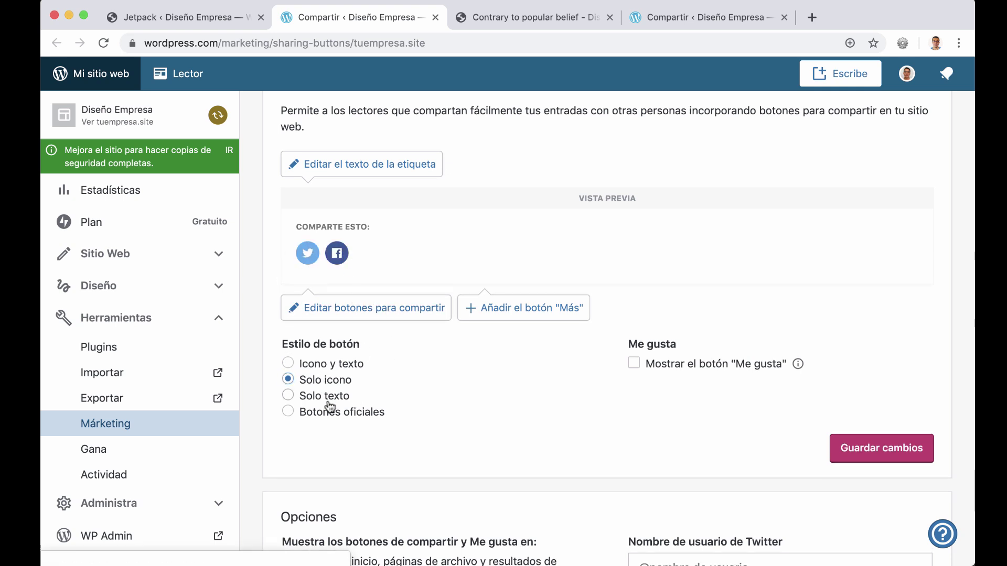
pyautogui.click(338, 411)
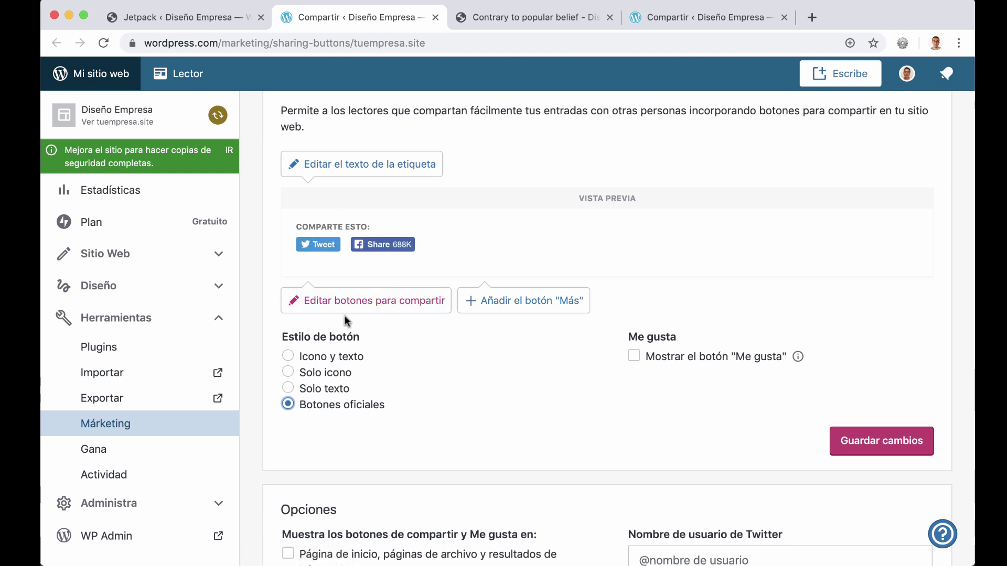
pyautogui.click(321, 359)
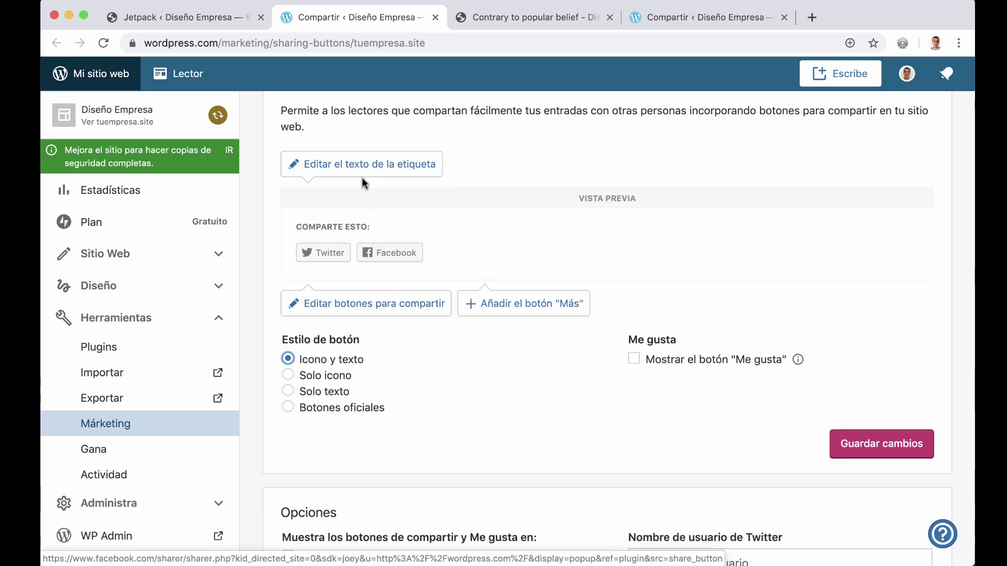
# Open the share buttons' label text for editing and close the editor without changes
pyautogui.click(390, 174)
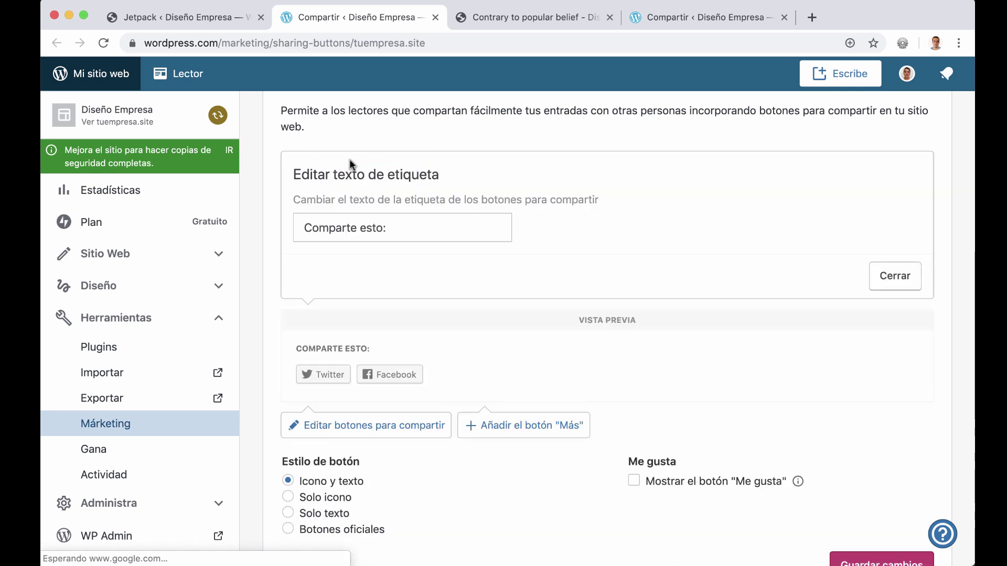
pyautogui.moveTo(386, 227); pyautogui.dragTo(295, 225)
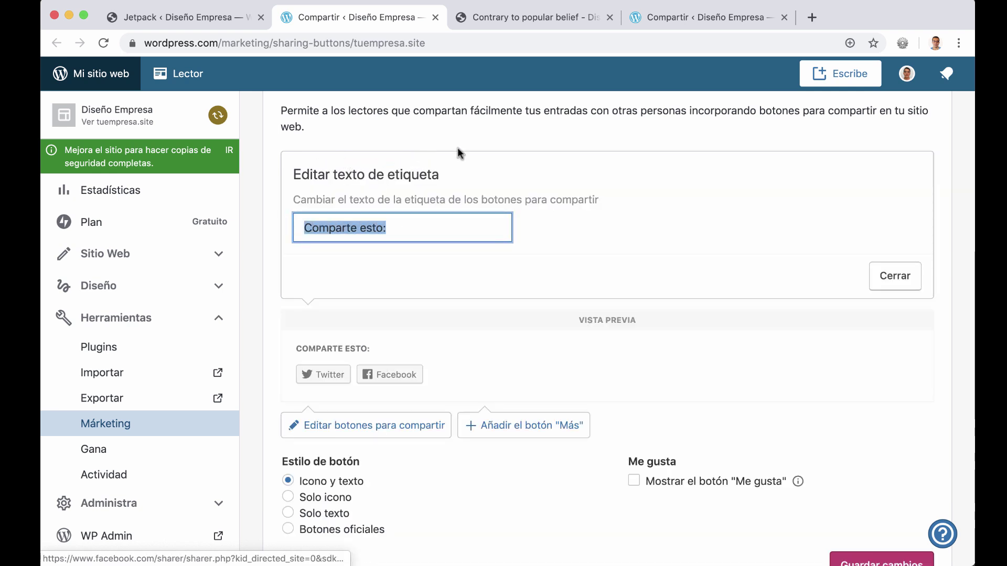
pyautogui.click(882, 279)
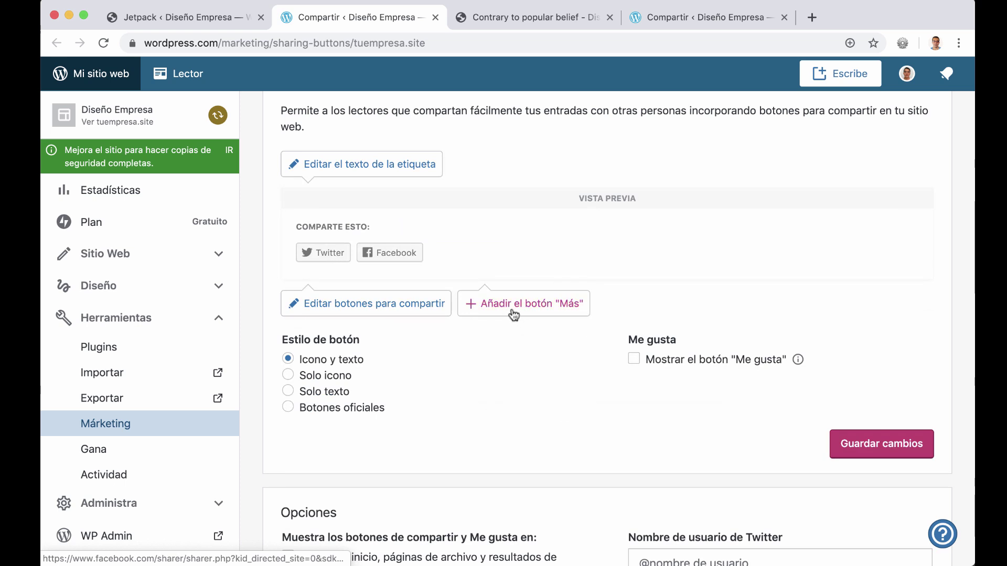
# Add a "Más" button containing LinkedIn to the share buttons and save the changes
pyautogui.click(514, 314)
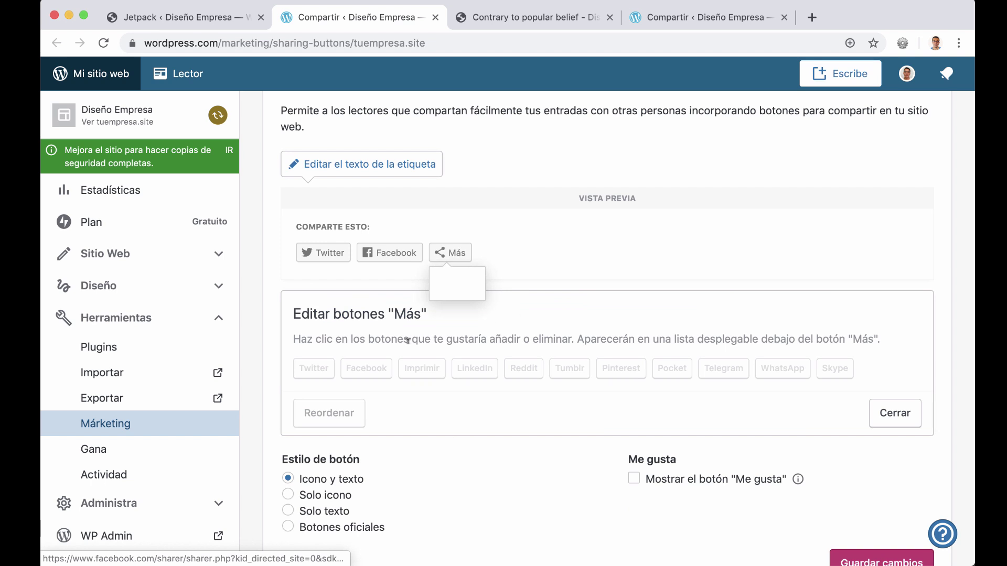
pyautogui.click(478, 373)
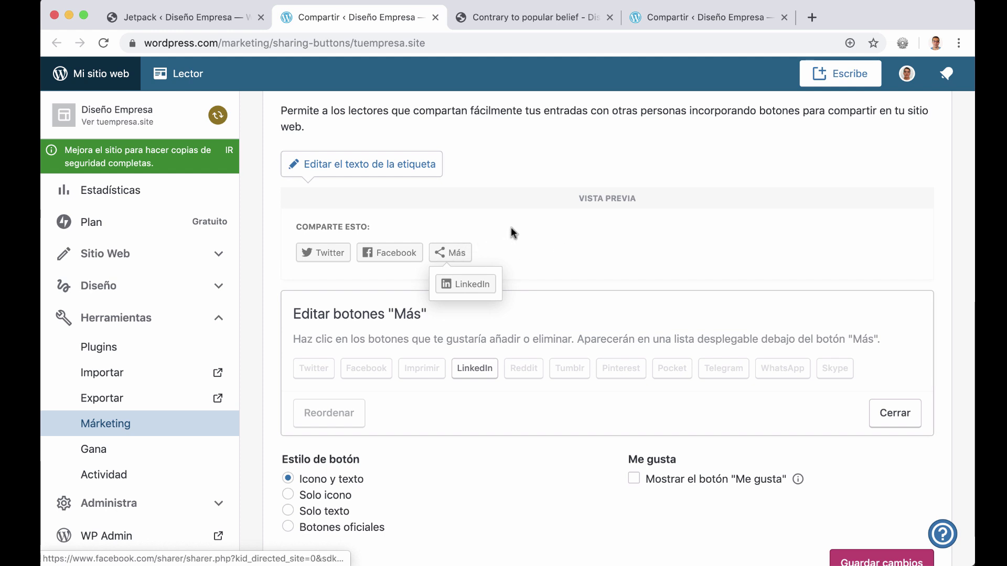
pyautogui.click(894, 415)
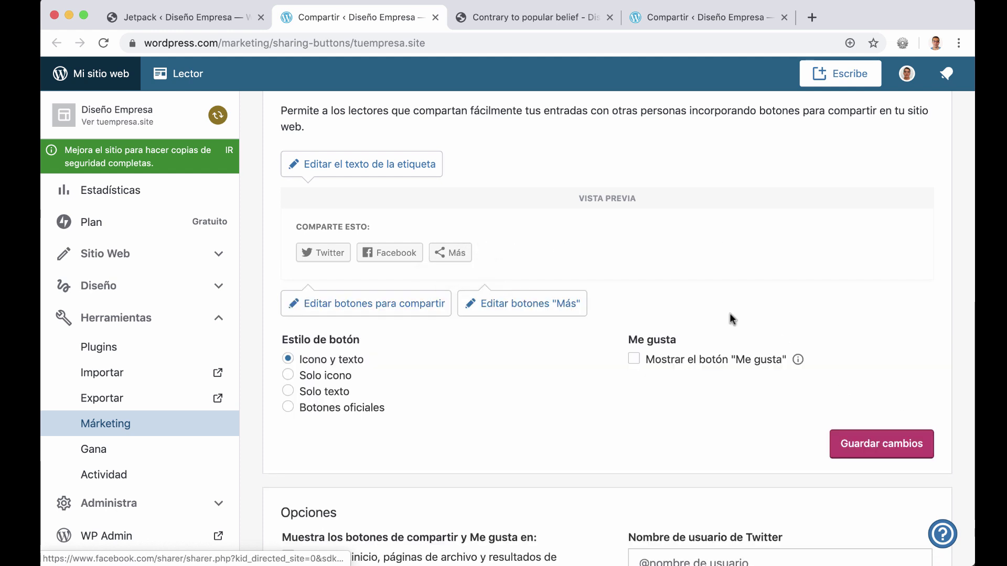
pyautogui.click(881, 434)
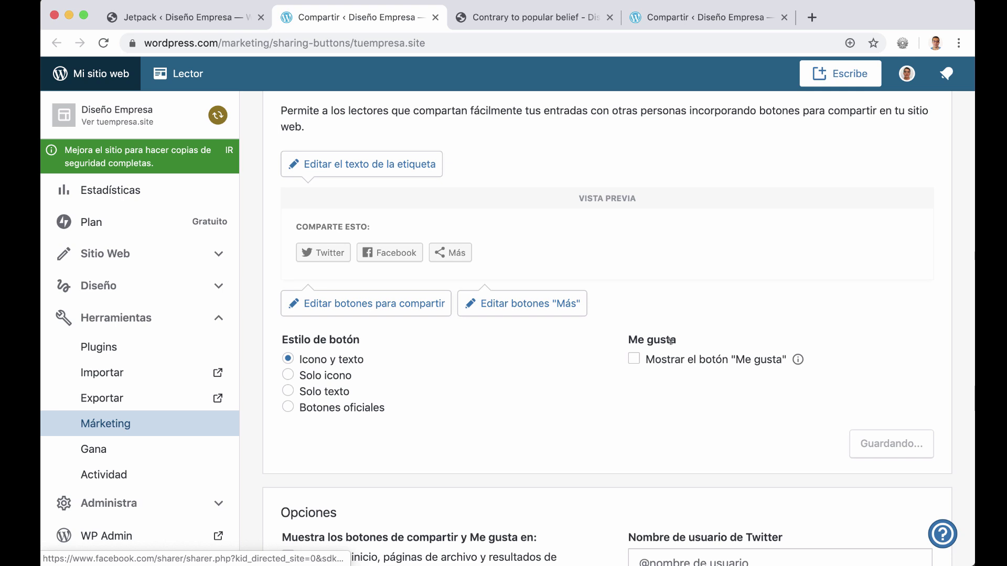
pyautogui.scroll(-4, 674, 341)
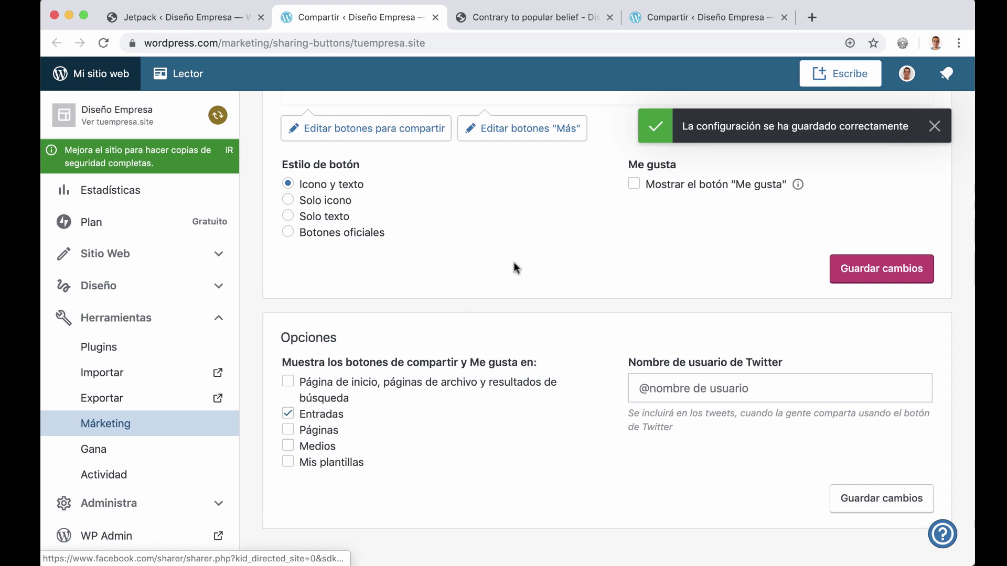
# Open the Diseño Empresa website in a new browser tab from the Jetpack settings page
pyautogui.click(213, 22)
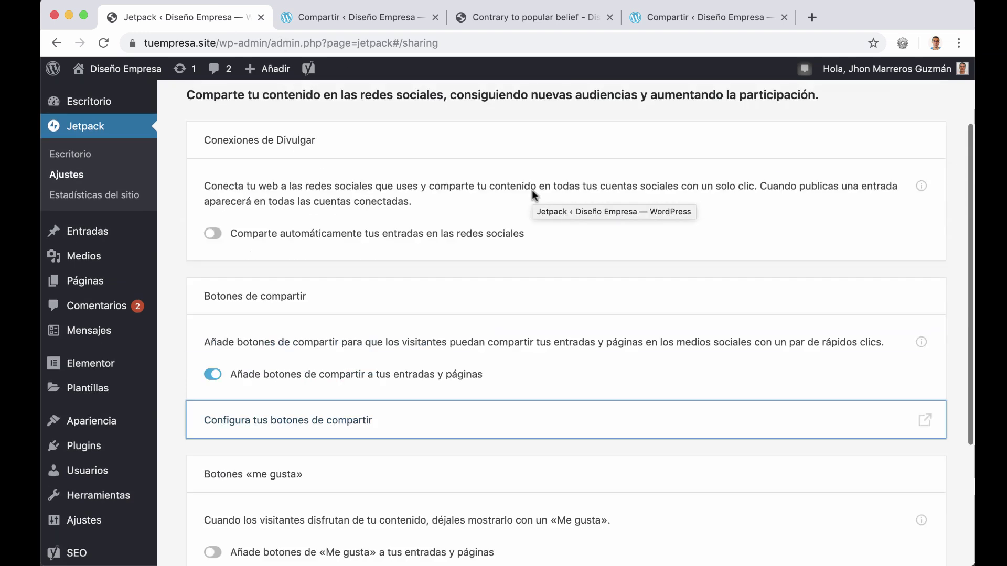
pyautogui.moveTo(100, 69)
pyautogui.rightClick(103, 94)
pyautogui.click(129, 99)
pyautogui.click(480, 17)
pyautogui.moveTo(442, 15); pyautogui.dragTo(335, 20)
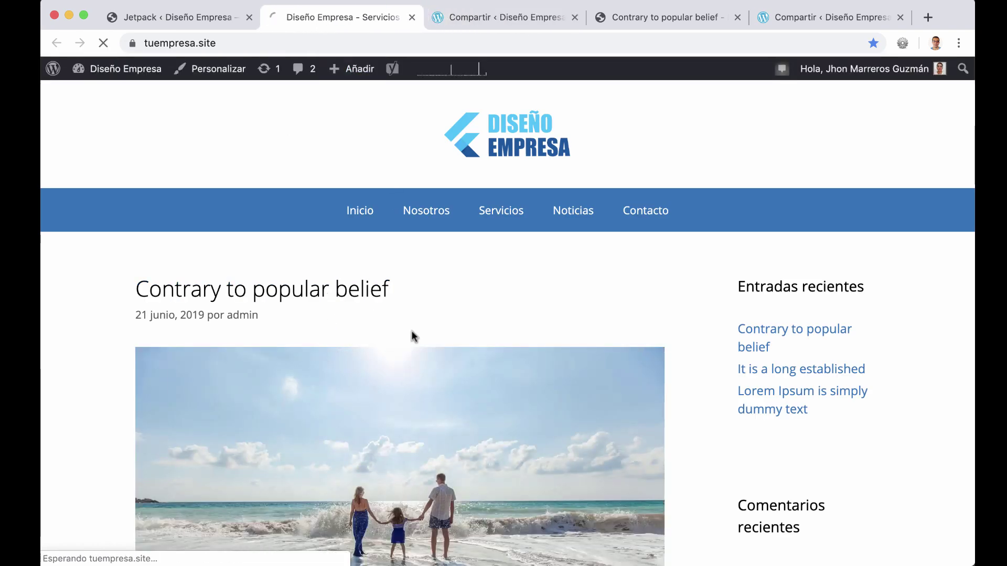
# View the post "Contrary to popular belief" and check the share buttons below its text, including the "Más" button
pyautogui.scroll(-15, 414, 323)
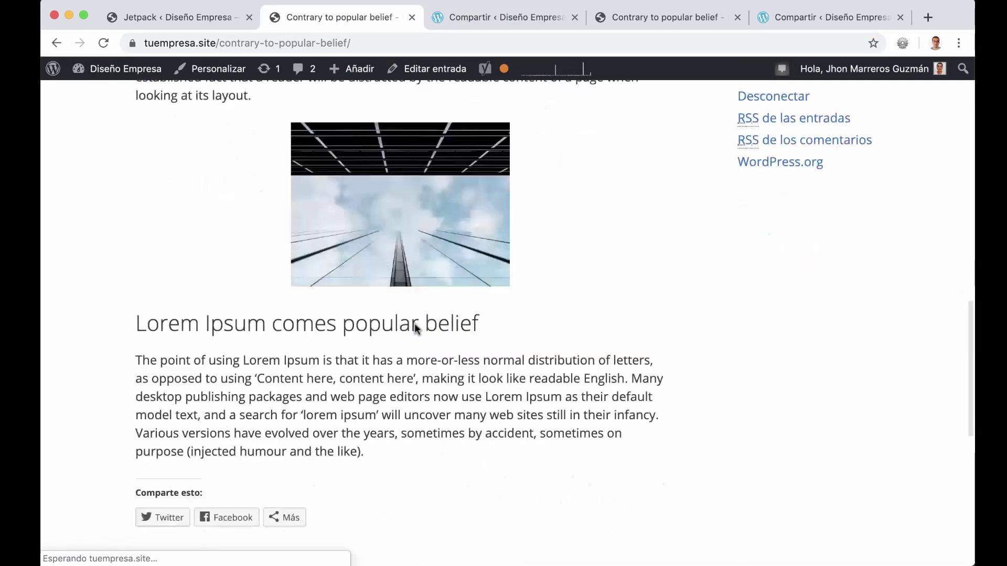
pyautogui.scroll(5, 414, 329)
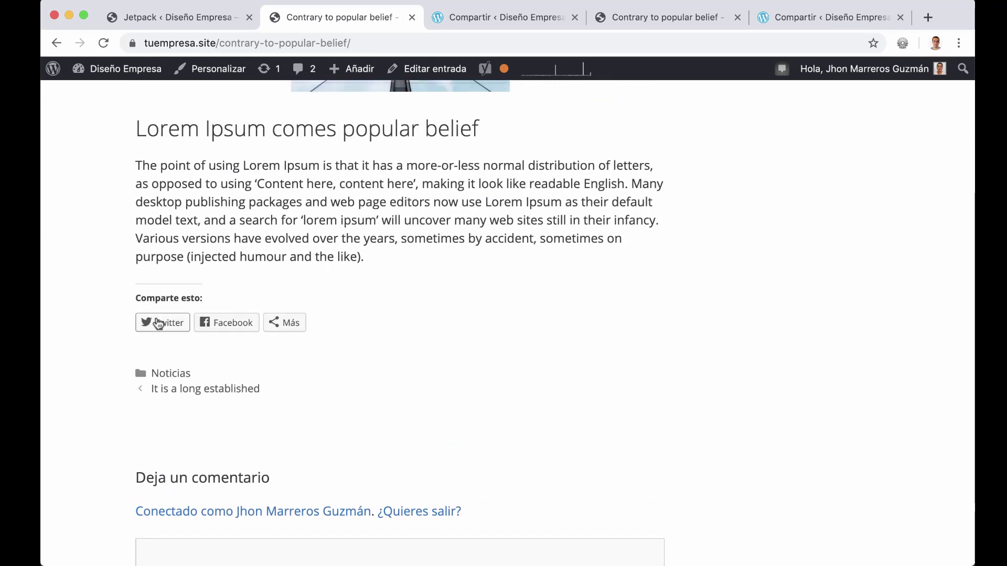
pyautogui.click(289, 323)
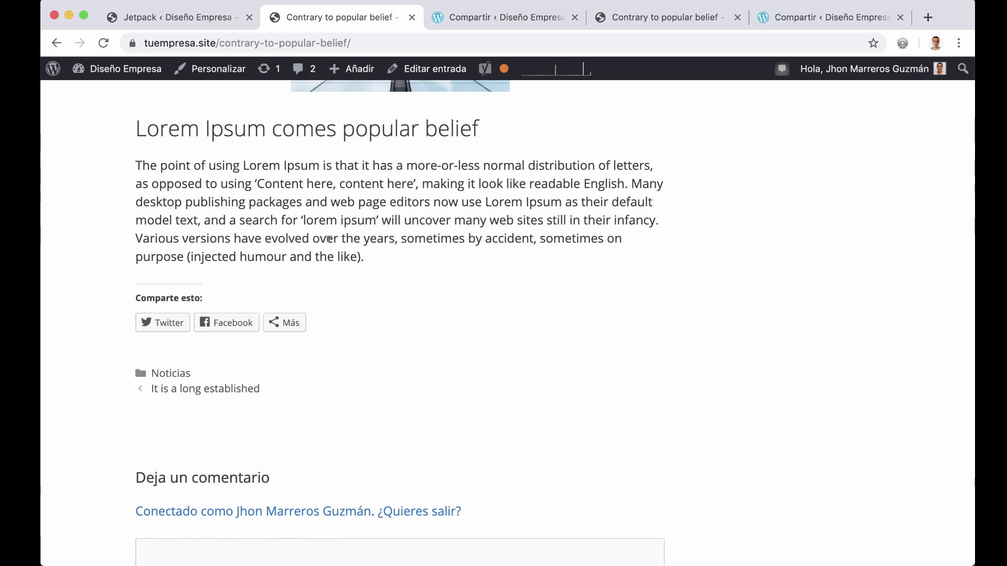
pyautogui.scroll(5, 331, 236)
# Enable «Me gusta» buttons on posts and pages in the Jetpack sharing settings
pyautogui.click(178, 17)
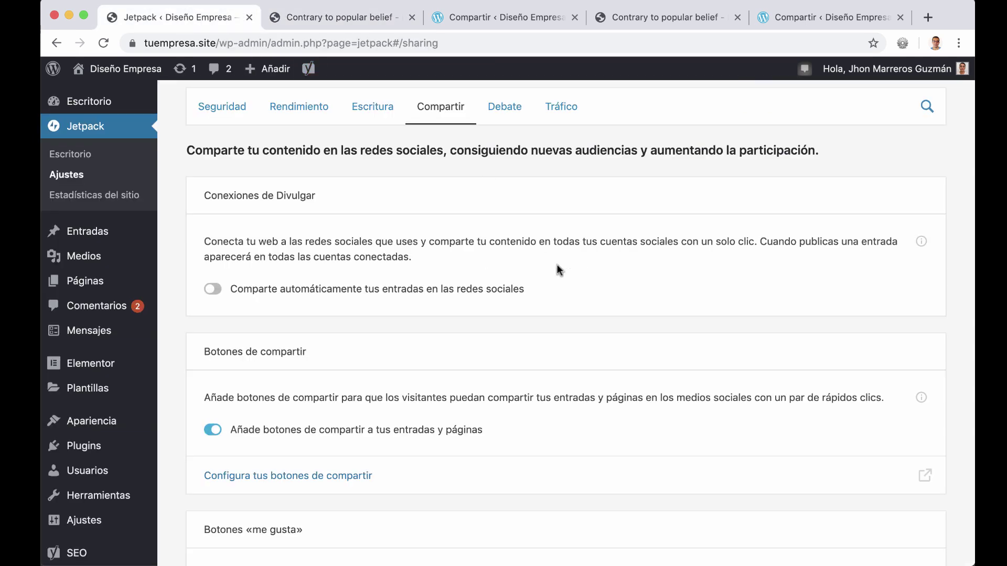
pyautogui.scroll(-6, 557, 264)
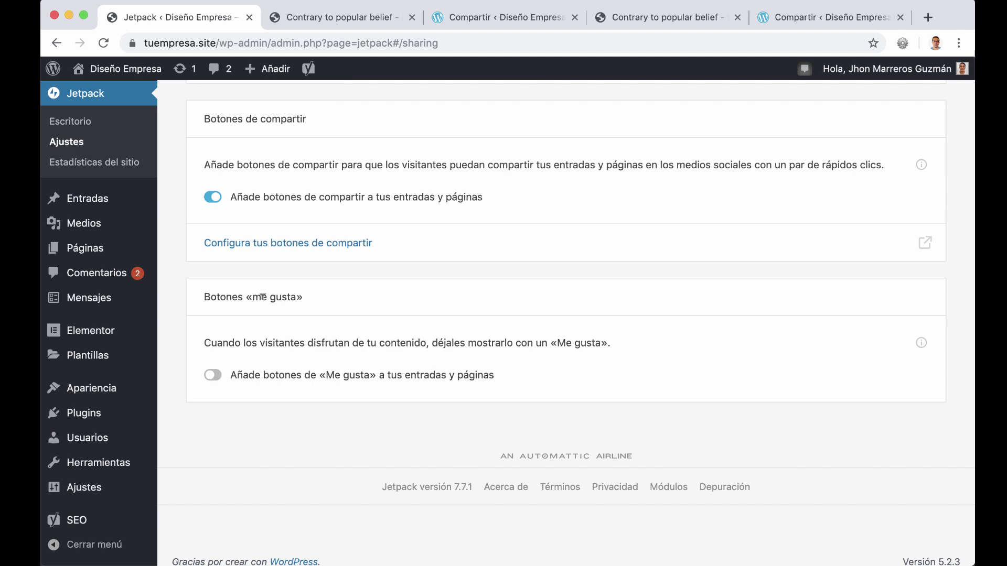
pyautogui.click(221, 378)
# Reload the post "Contrary to popular belief" on the website and like it with its "Me gusta" button
pyautogui.click(308, 11)
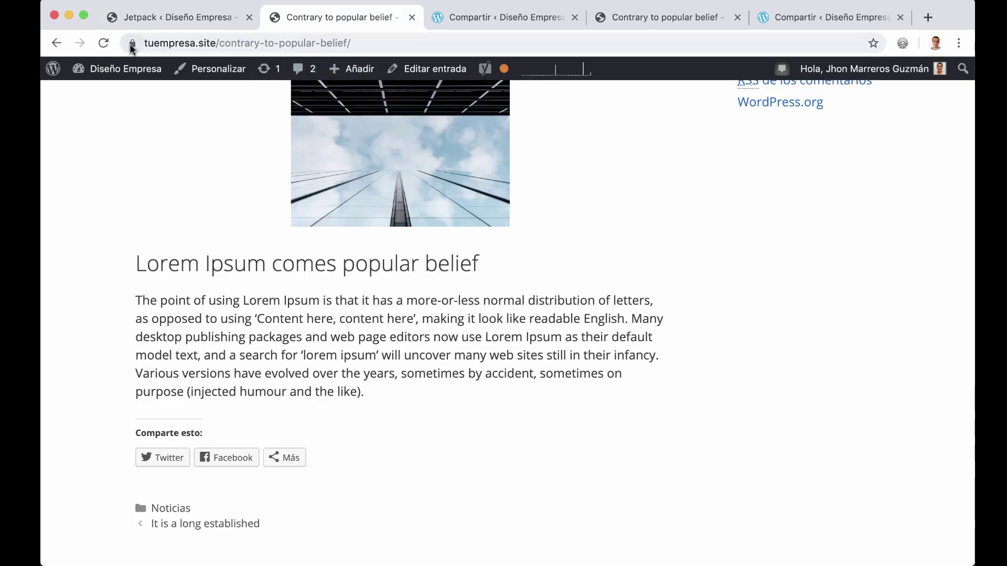
pyautogui.click(103, 43)
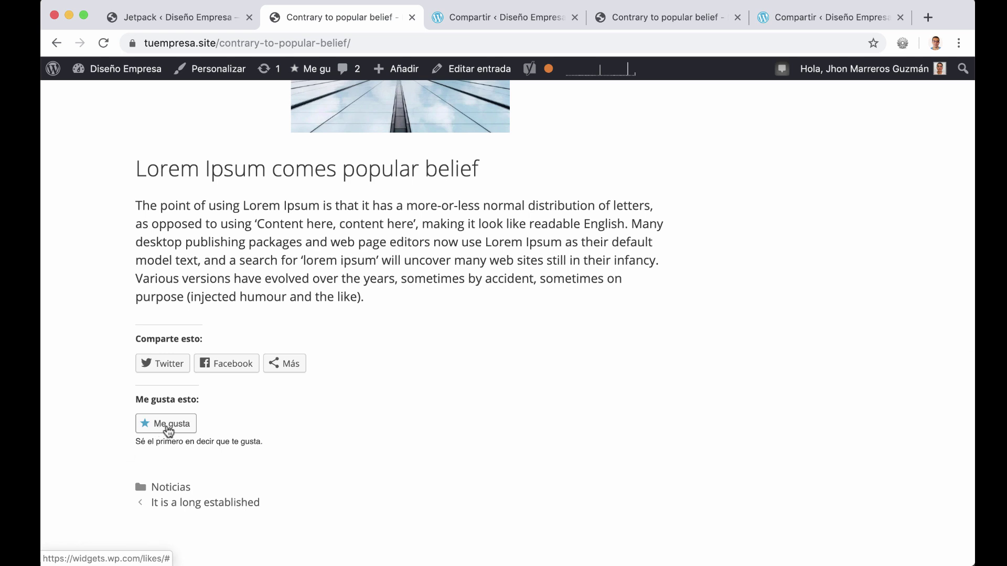
pyautogui.click(169, 432)
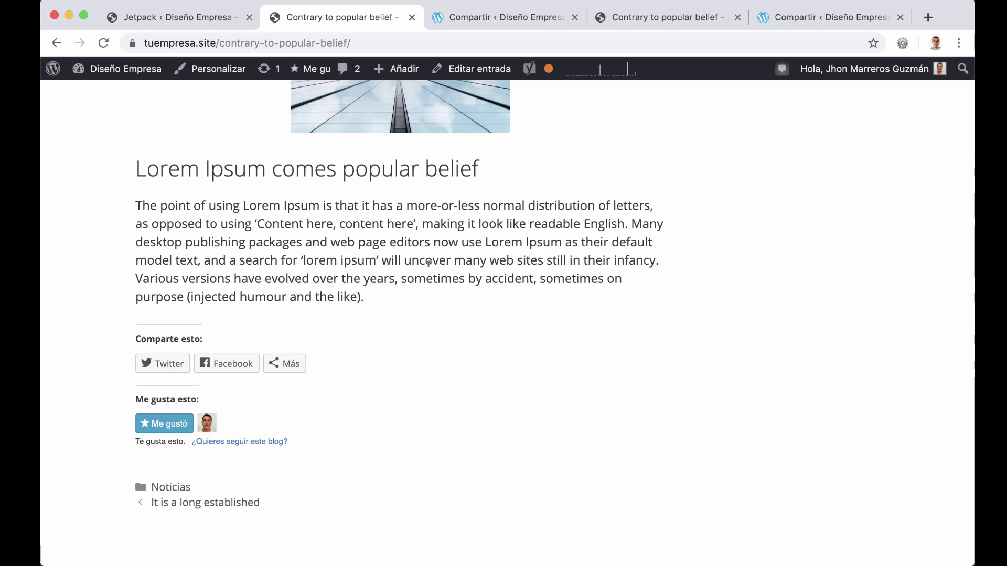
pyautogui.scroll(8, 438, 307)
pyautogui.scroll(10, 414, 278)
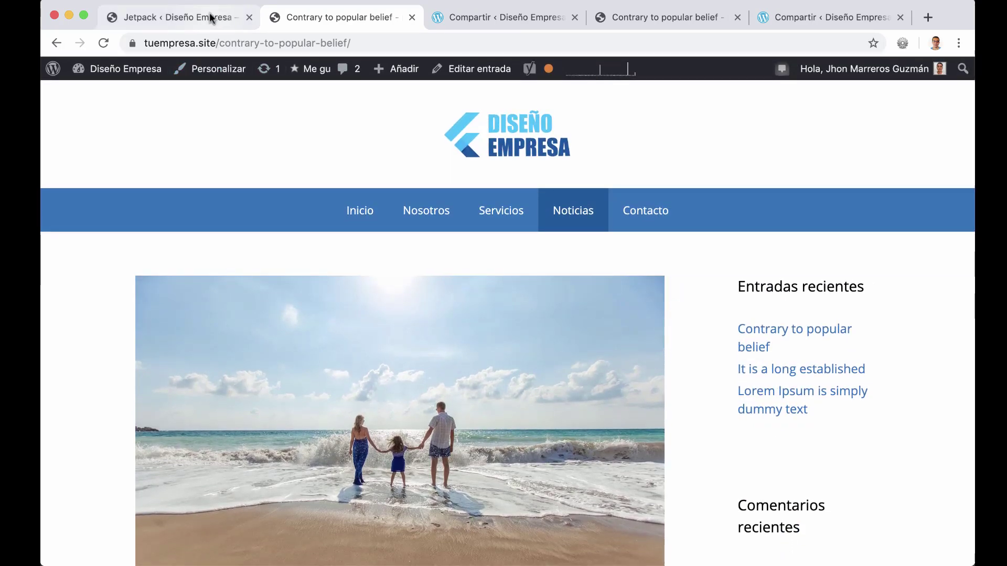
# Return to the Jetpack sharing settings and review the sharing options from the beginning of the page
pyautogui.click(209, 12)
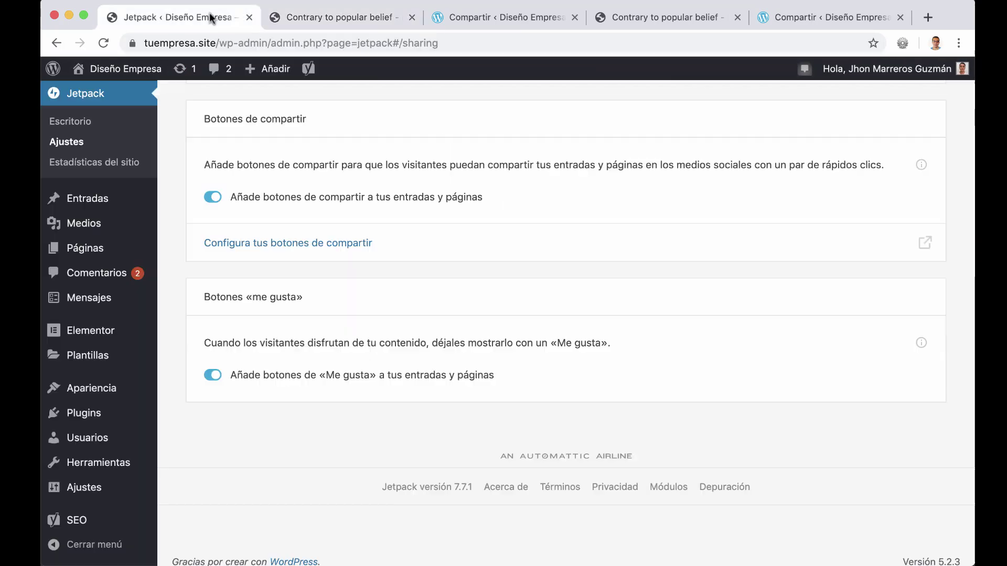
pyautogui.scroll(3, 486, 205)
pyautogui.scroll(3, 487, 204)
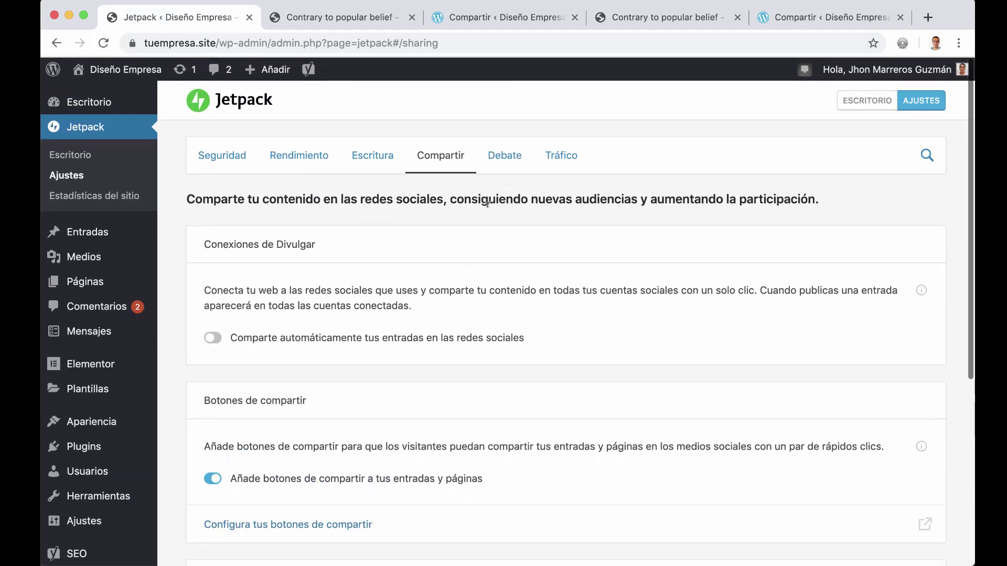